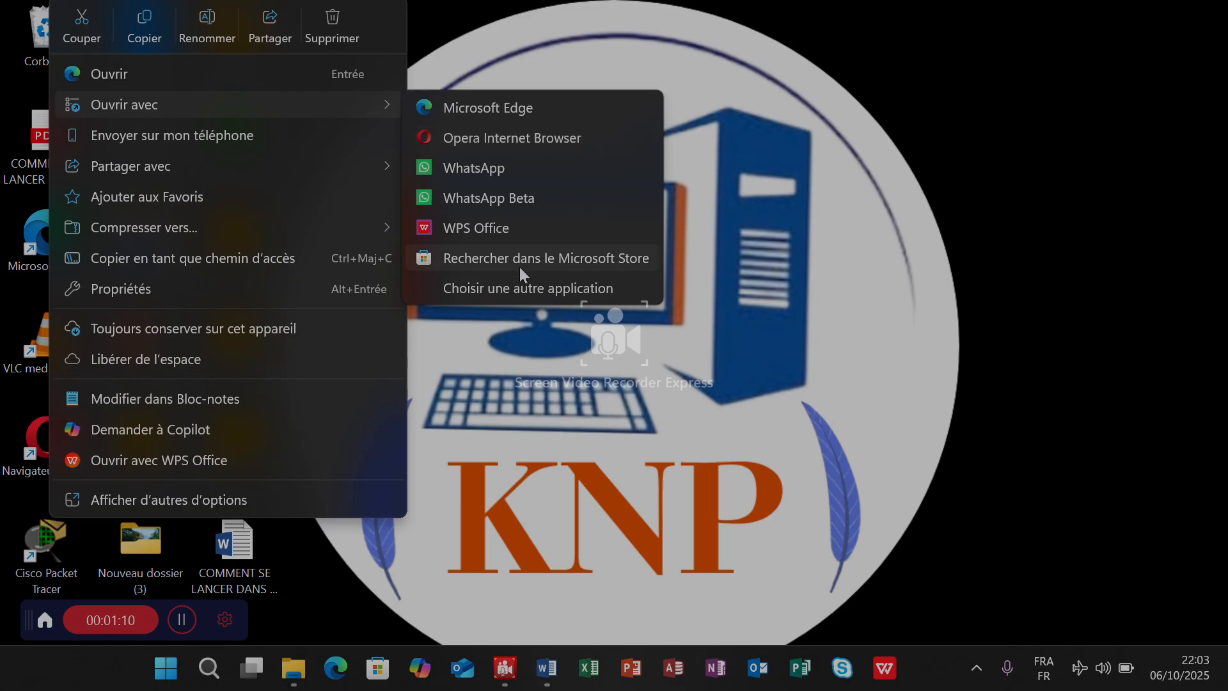
Open the "COMMENT SE LANCER DANS UN BUSINESS EN AFRIQUE" PDF in desktop Word and accept its conversion to an editable document
click(509, 289)
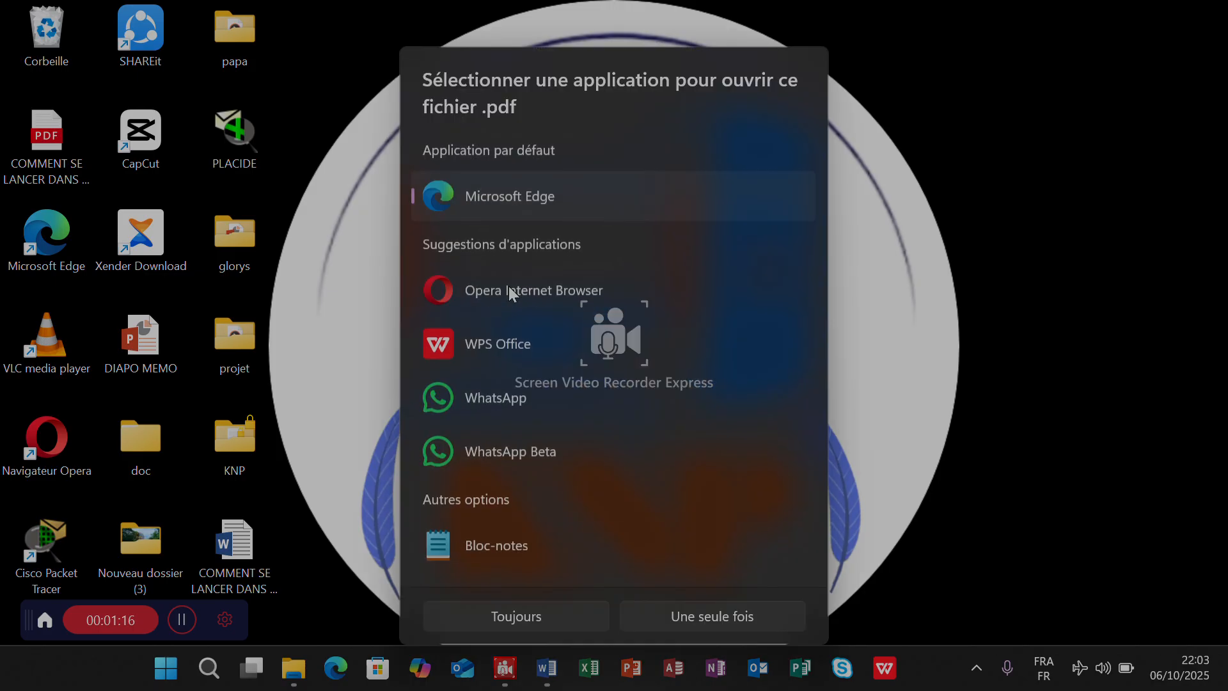
scroll(542, 490, down, 4)
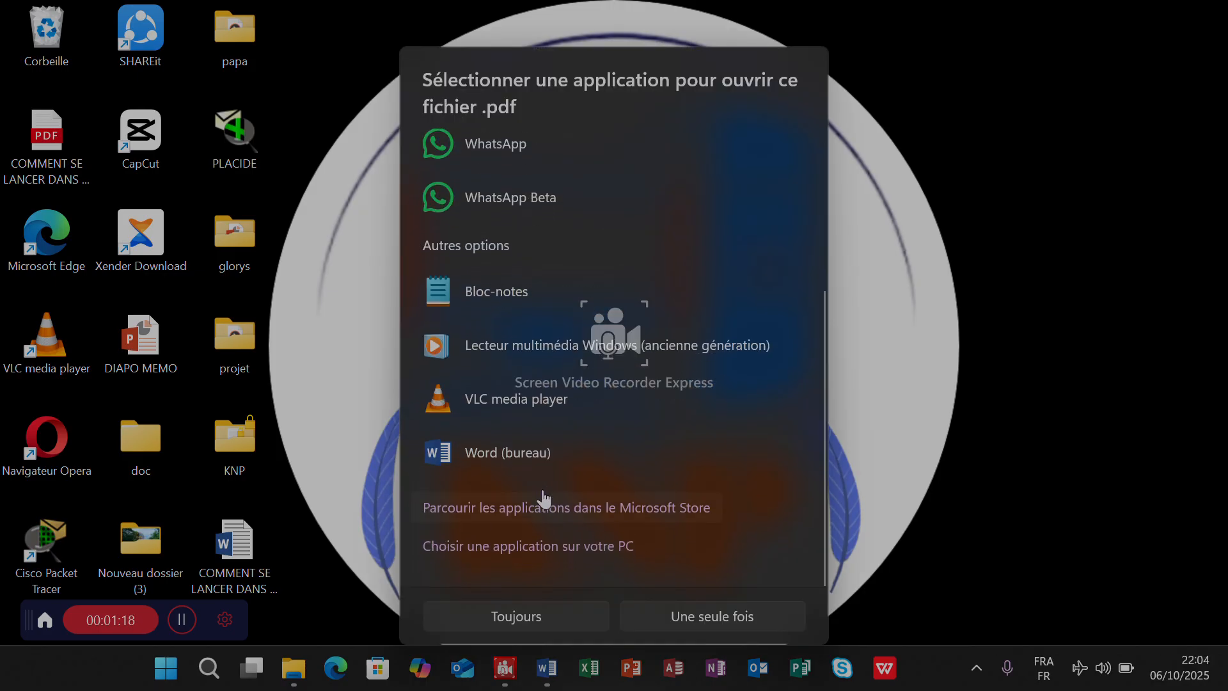
click(523, 460)
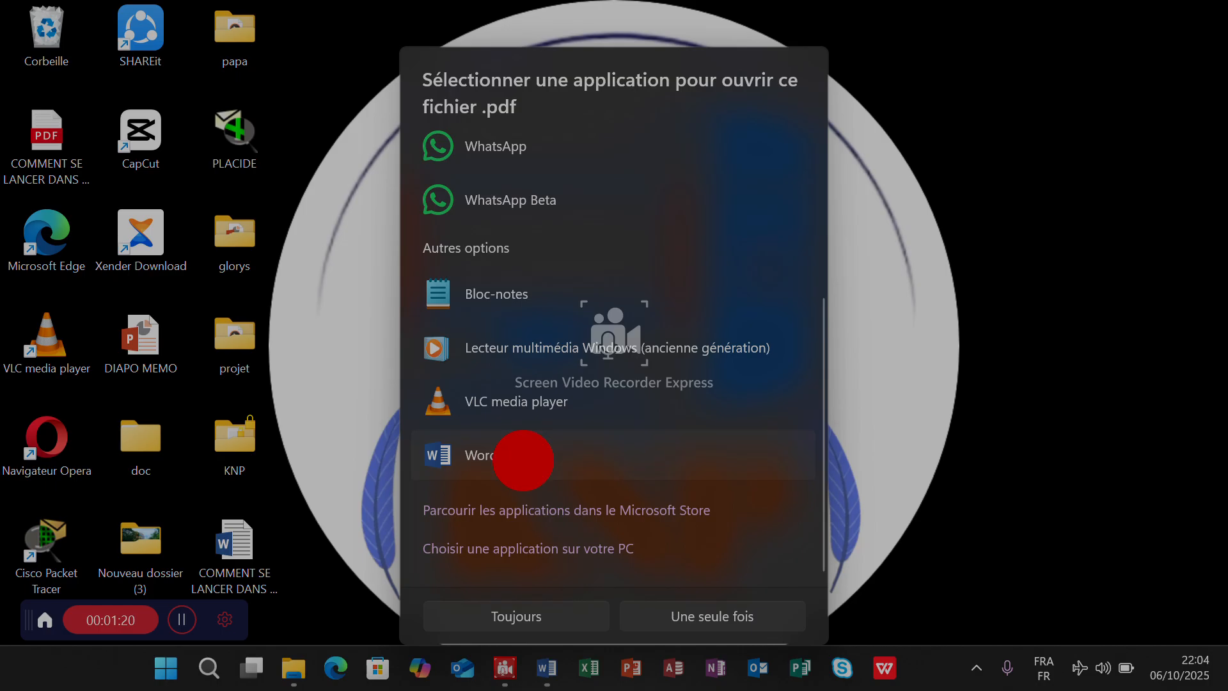
double_click(523, 461)
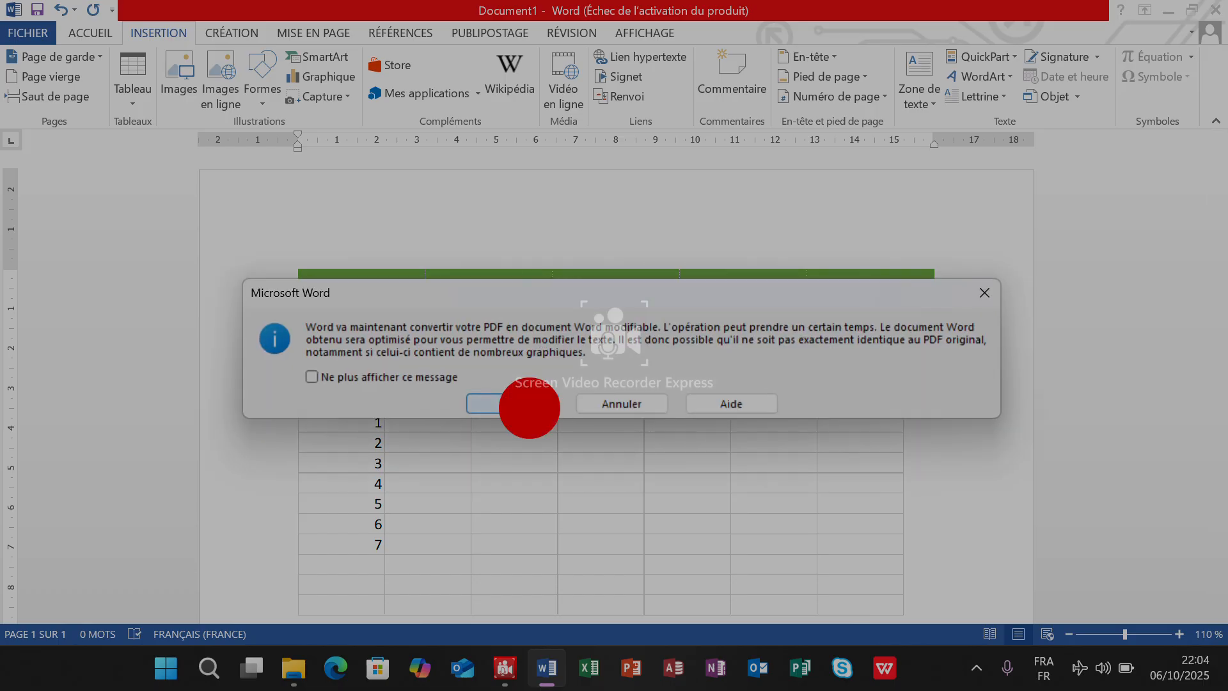
click(530, 409)
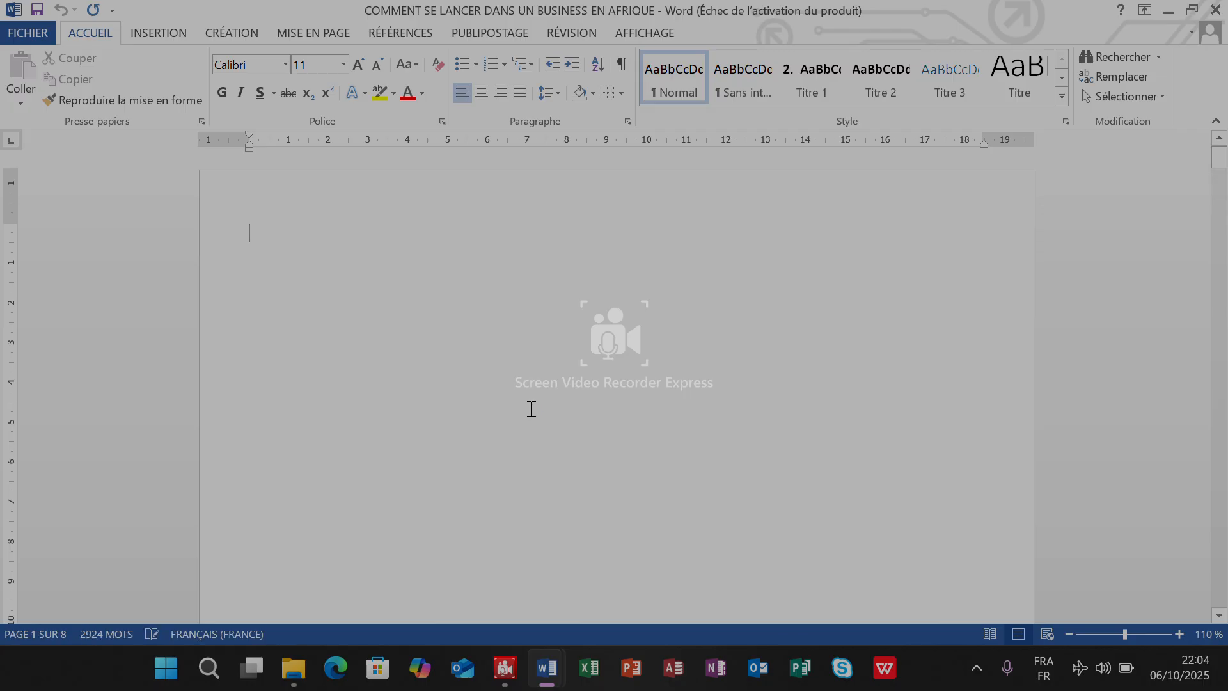
Delete the word "entrepreneuriale." from the end of the centred paragraph above the INTRODUCTION heading
scroll(531, 409, down, 10)
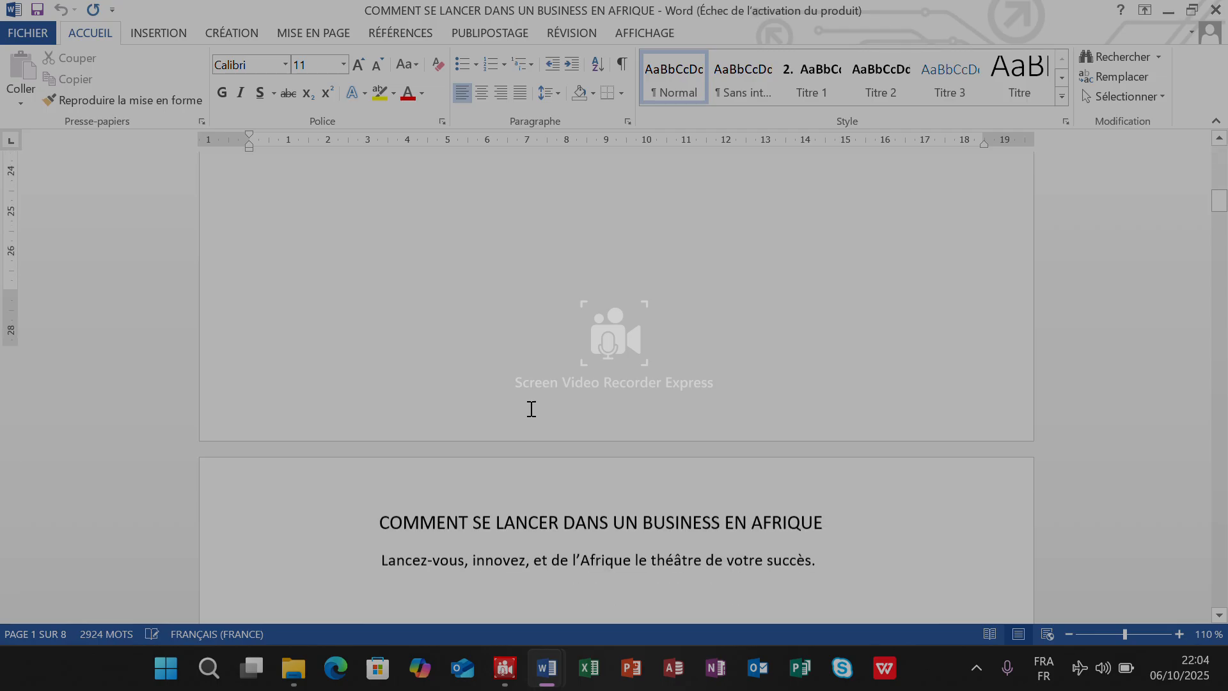
scroll(529, 411, down, 4)
scroll(530, 412, up, 4)
scroll(529, 411, down, 10)
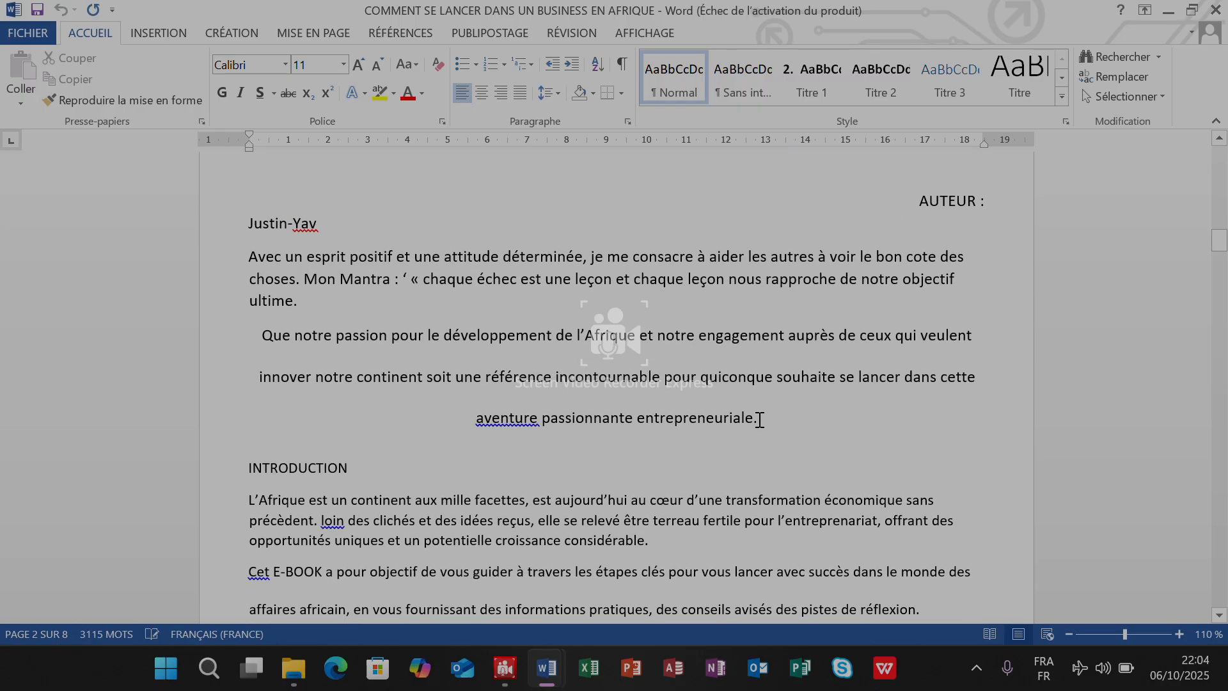
drag(761, 420, 699, 419)
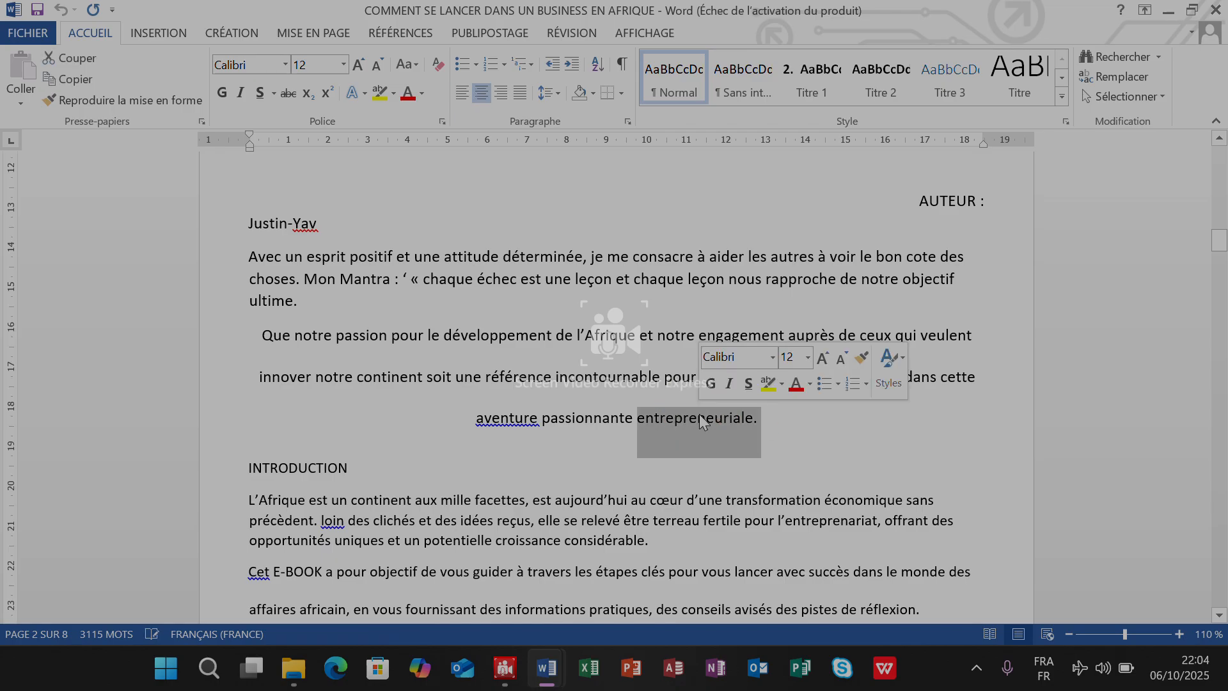
key(BackSpace)
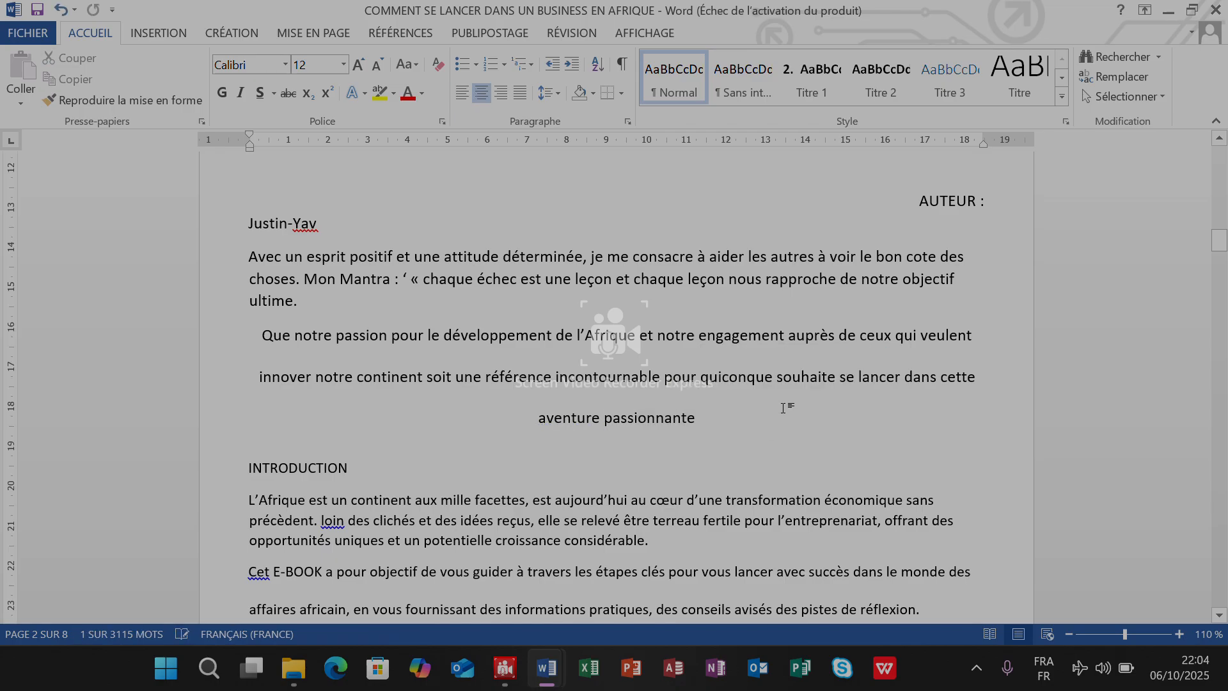
Try out random capital letters after "aventure passionnante" and erase them again
text(FGUJJFTHOLMSGX)
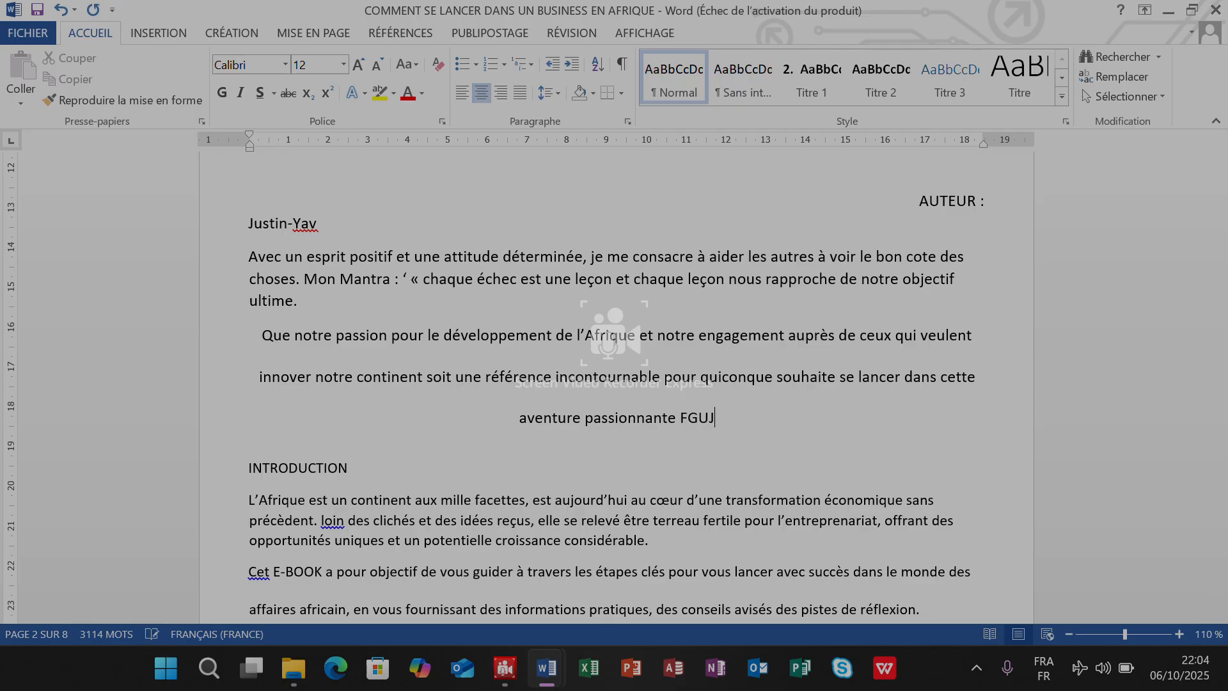
key(BackSpace)
key(BackSpace)
key(BackSpace)
key(BackSpace)
key(BackSpace)
key(BackSpace)
key(BackSpace)
key(BackSpace)
key(BackSpace)
key(BackSpace)
key(BackSpace)
key(BackSpace)
key(BackSpace)
key(BackSpace)
key(BackSpace)
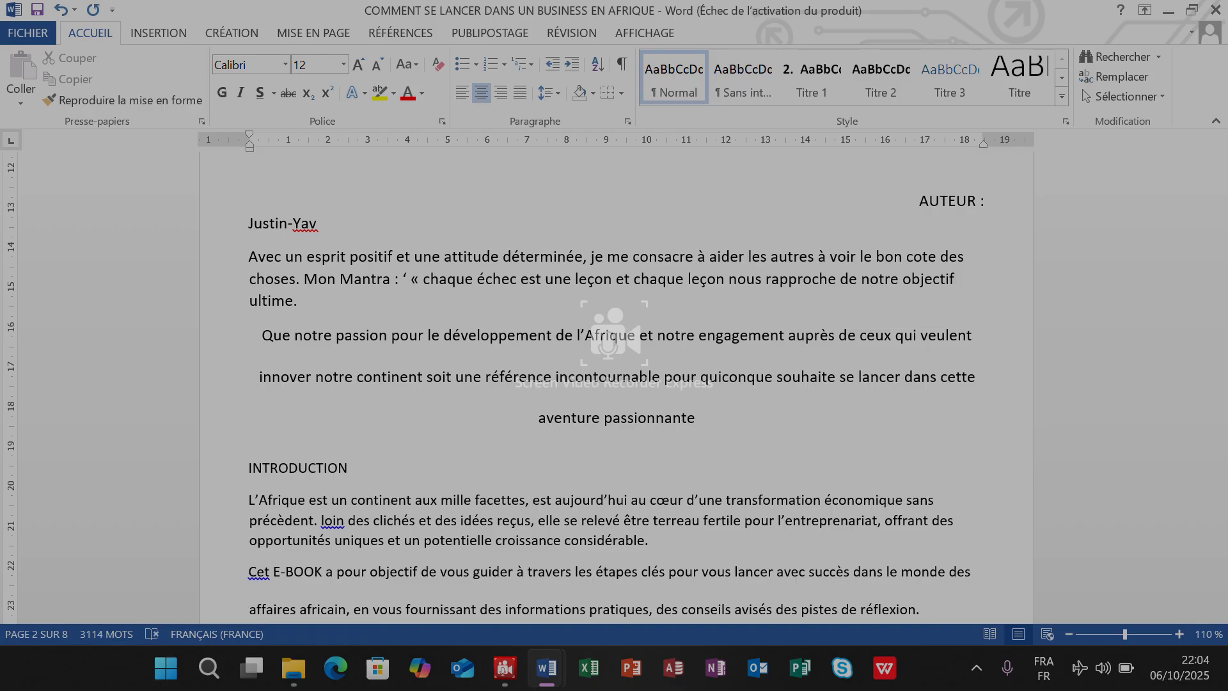
Insert a table with three columns and two rows at the blank beginning of the converted document
scroll(687, 270, down, 10)
scroll(688, 270, up, 10)
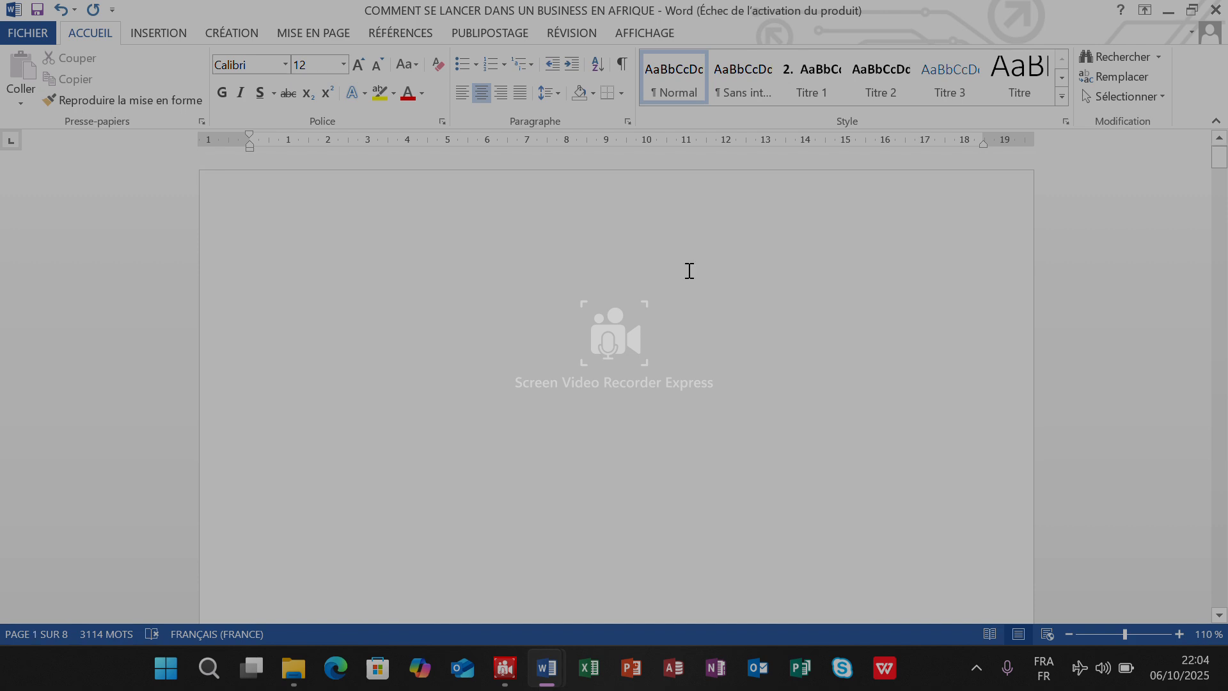
click(147, 36)
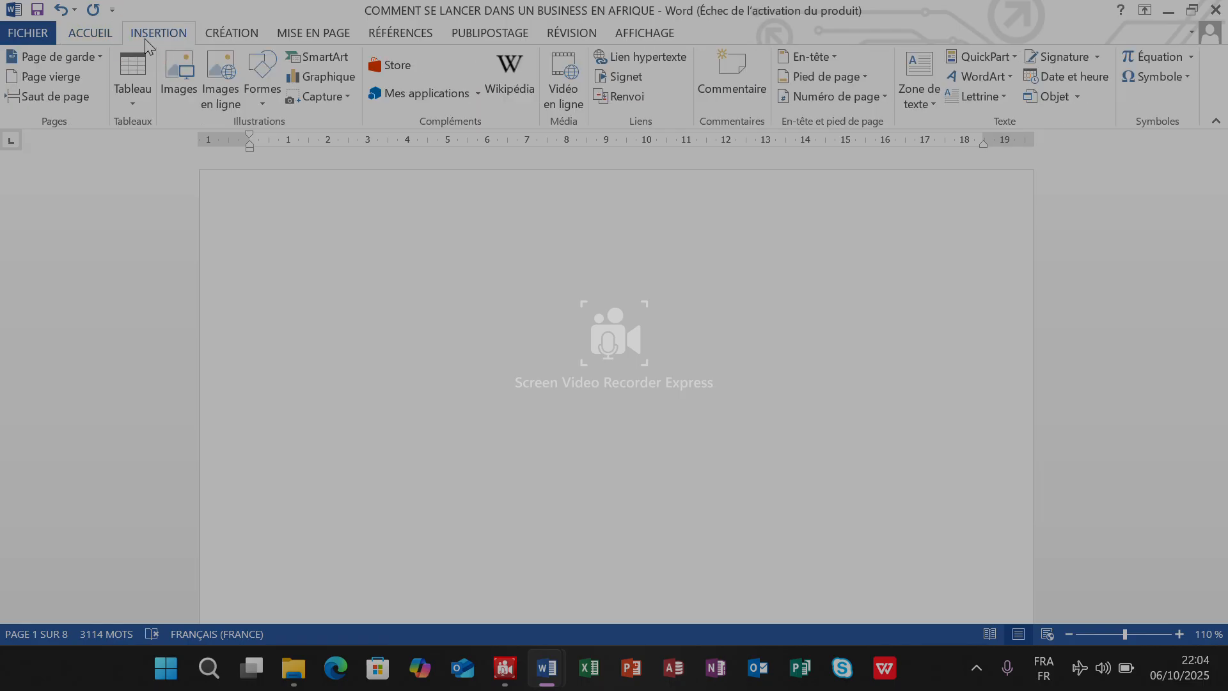
click(137, 74)
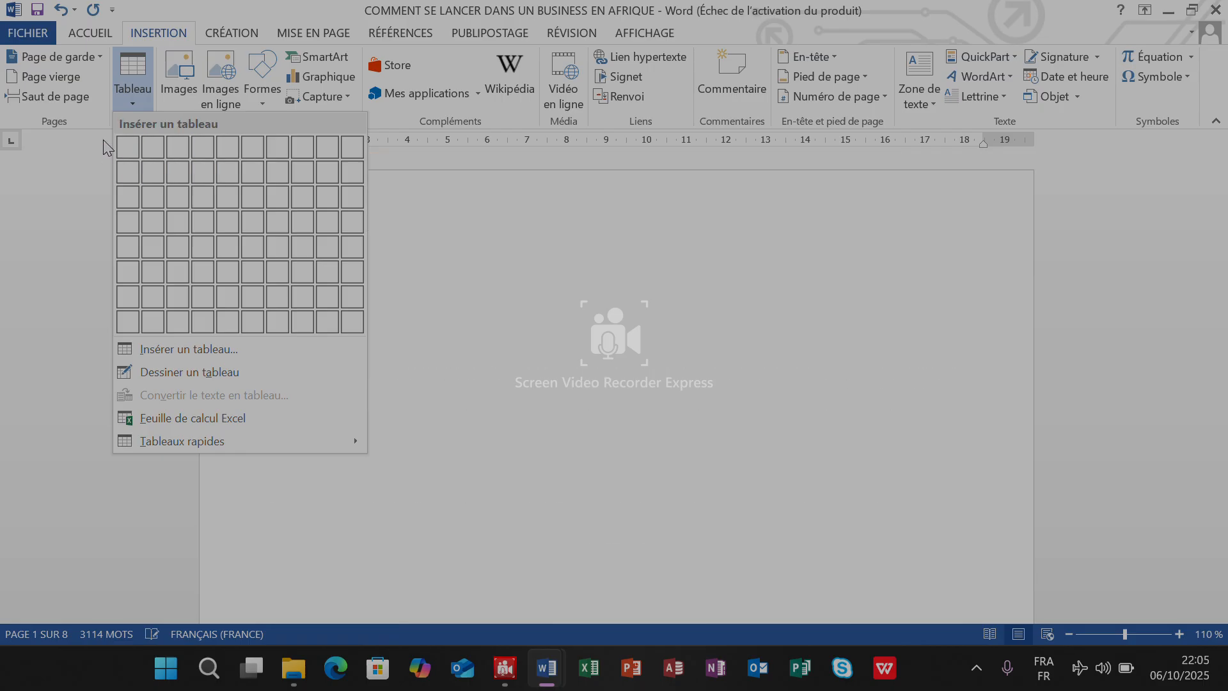
click(569, 300)
click(570, 300)
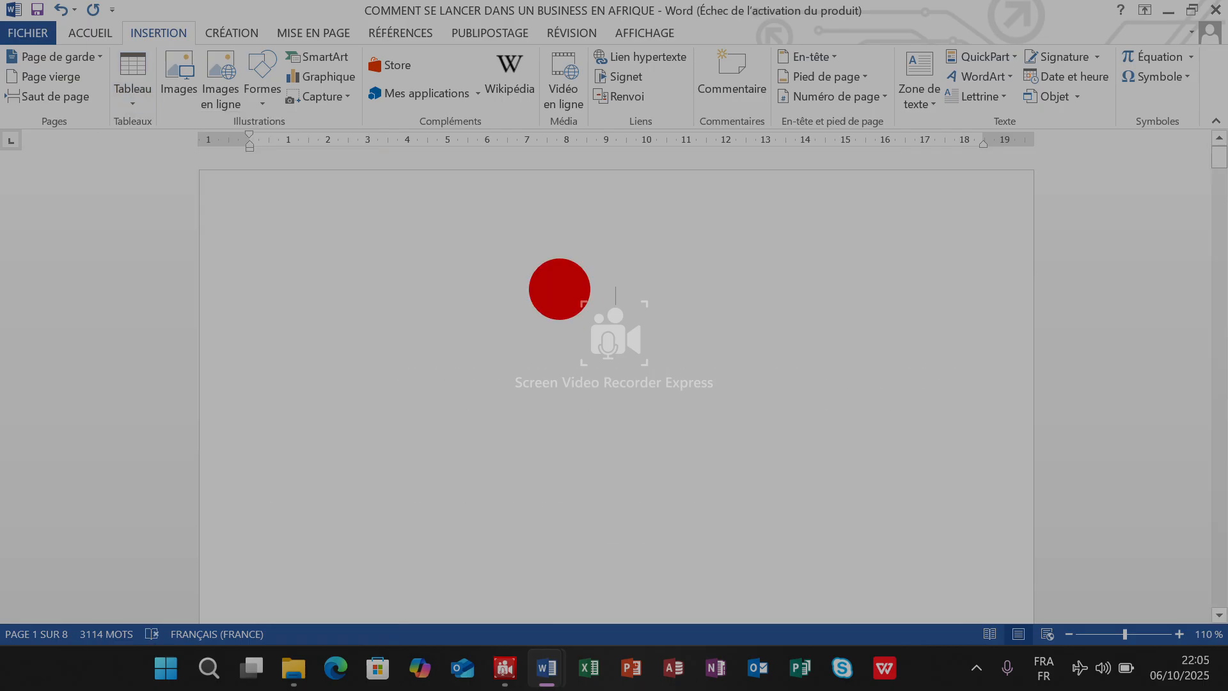
click(133, 76)
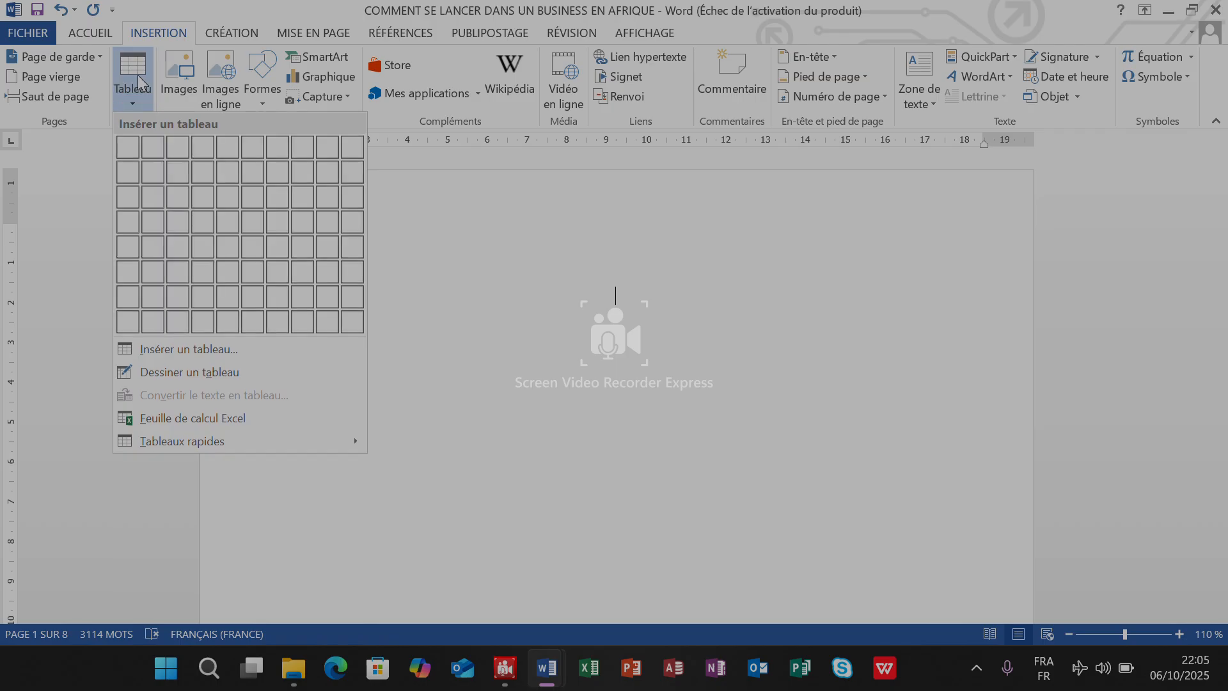
click(186, 173)
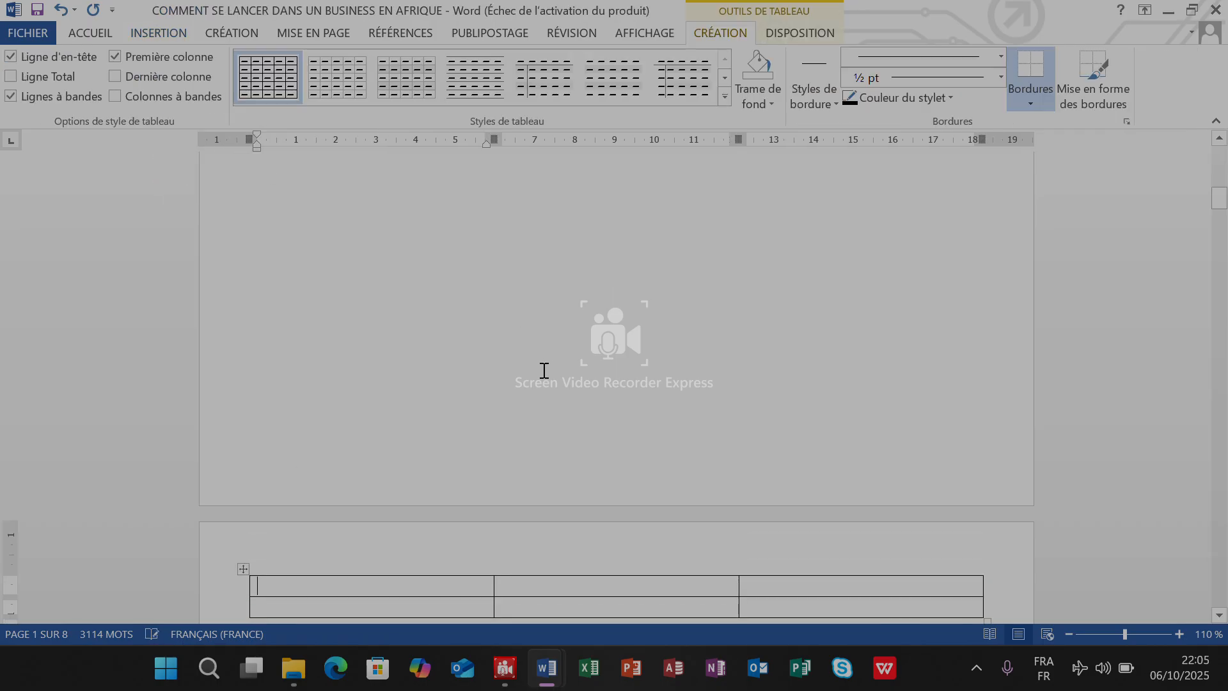
Try to remove the blank space ahead of the new table and undo the change
scroll(542, 371, down, 5)
scroll(542, 371, up, 5)
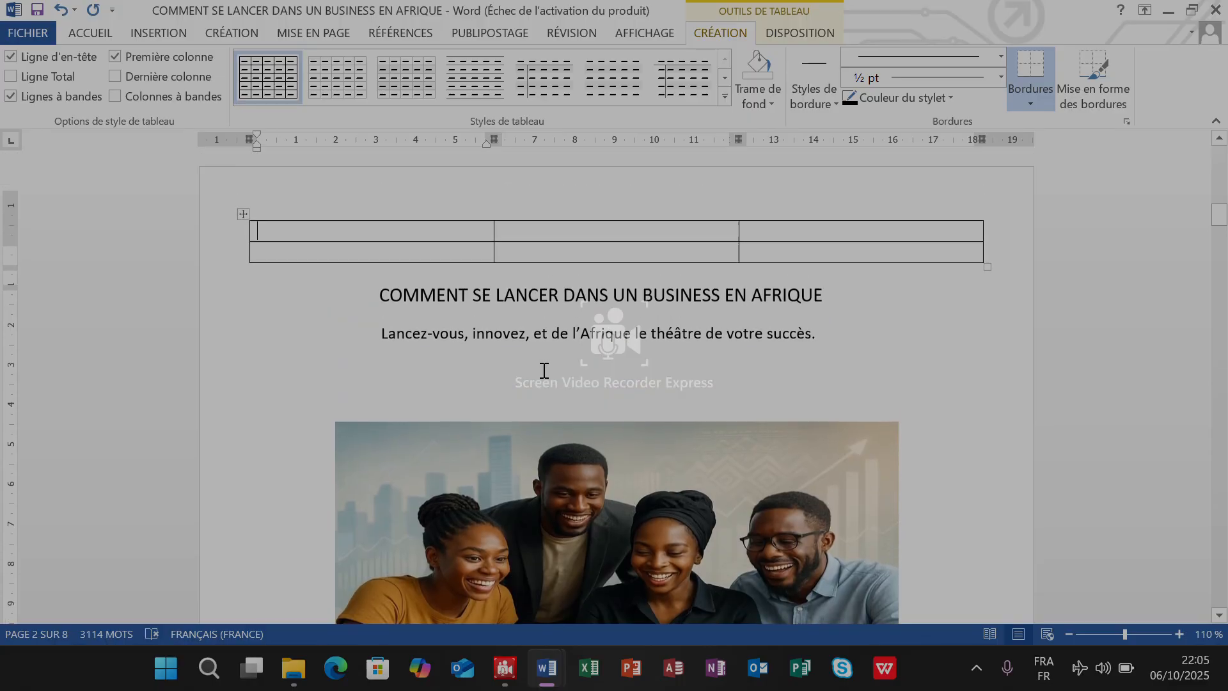
scroll(546, 369, up, 3)
click(551, 357)
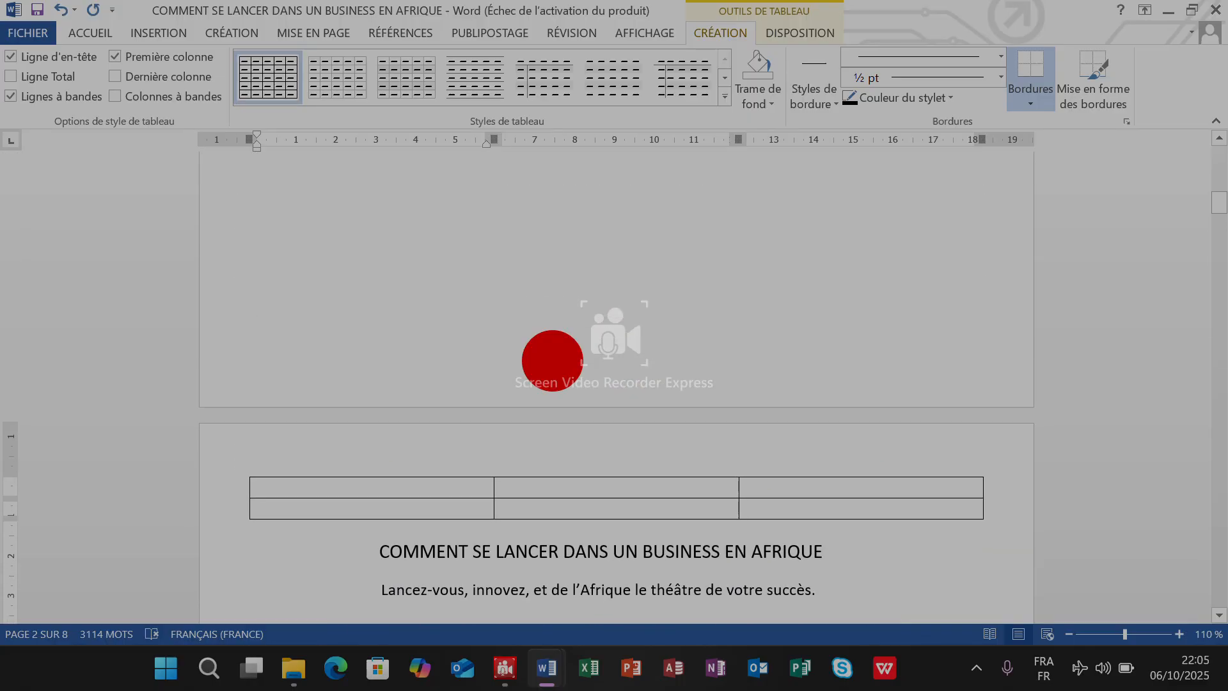
scroll(562, 371, up, 5)
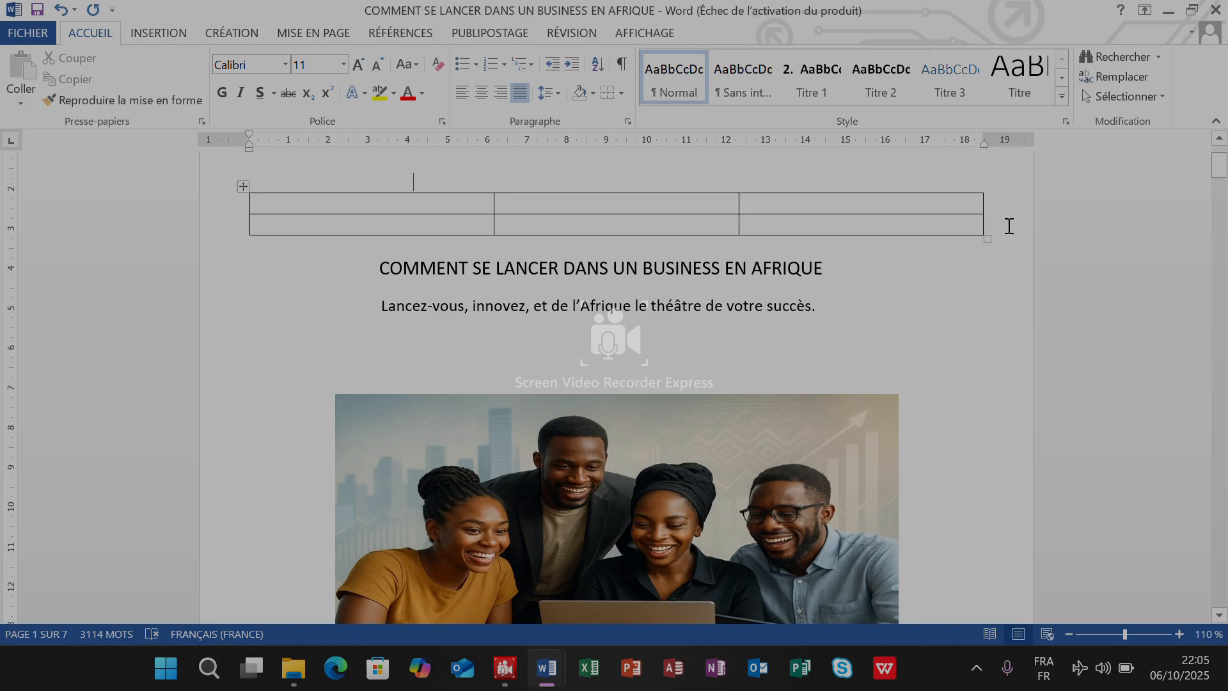
click(60, 9)
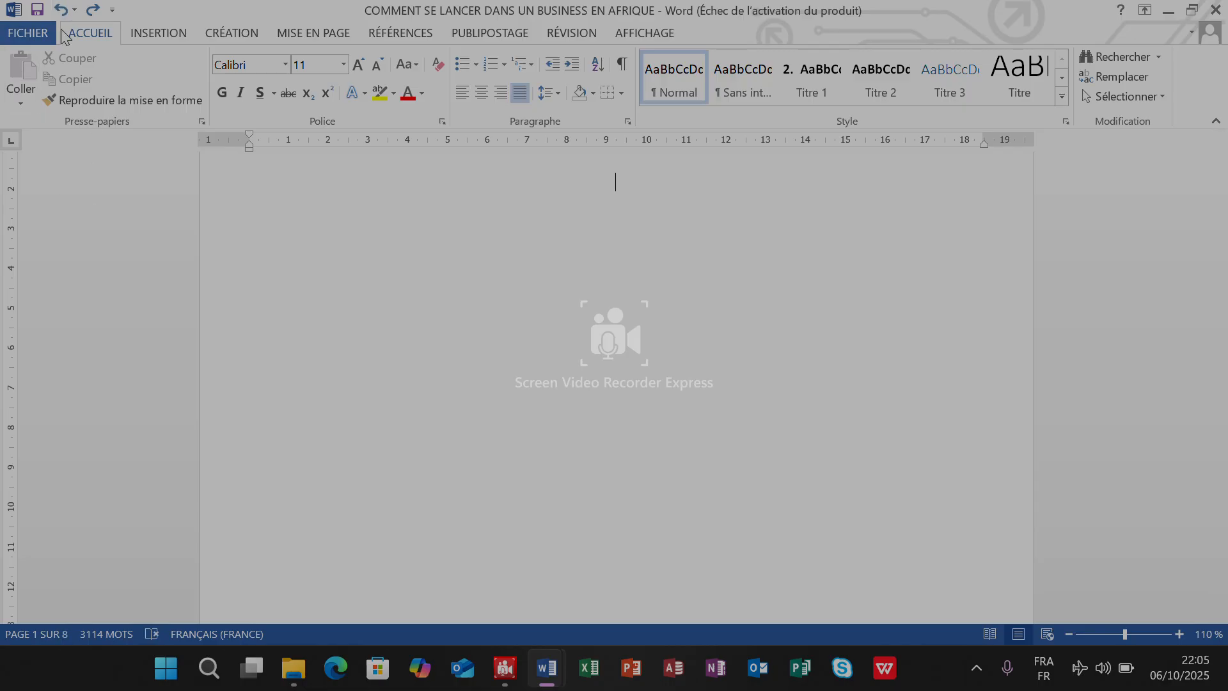
Create a new blank document
click(25, 37)
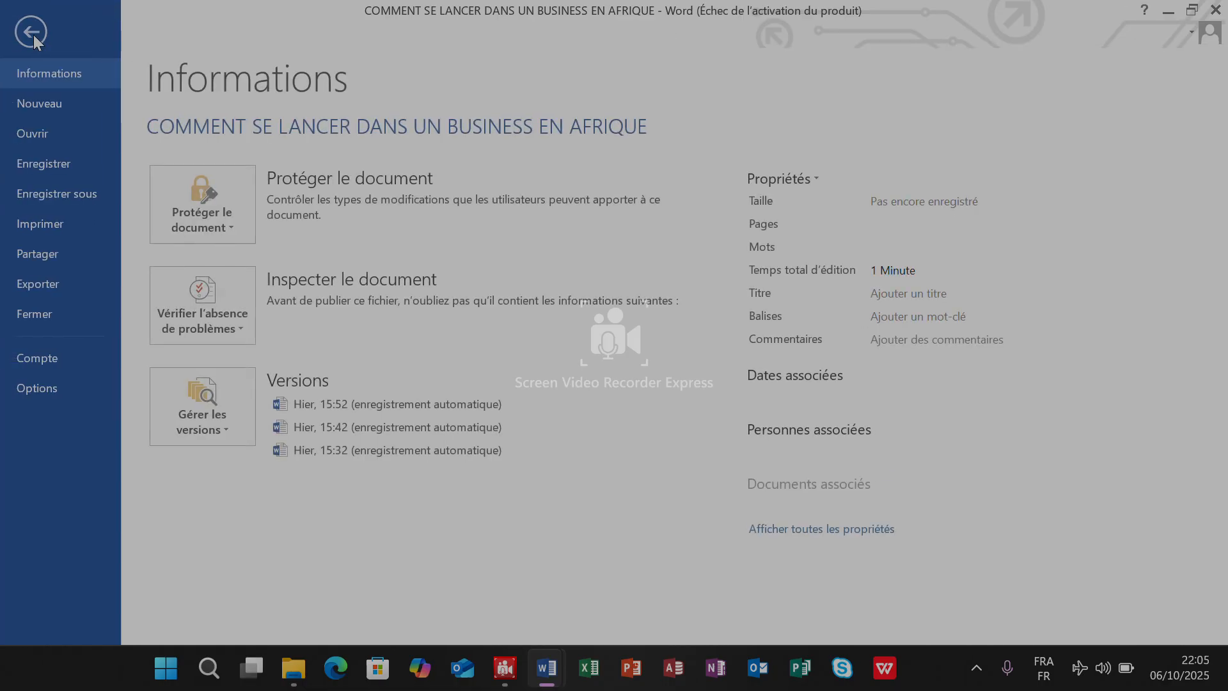
click(56, 103)
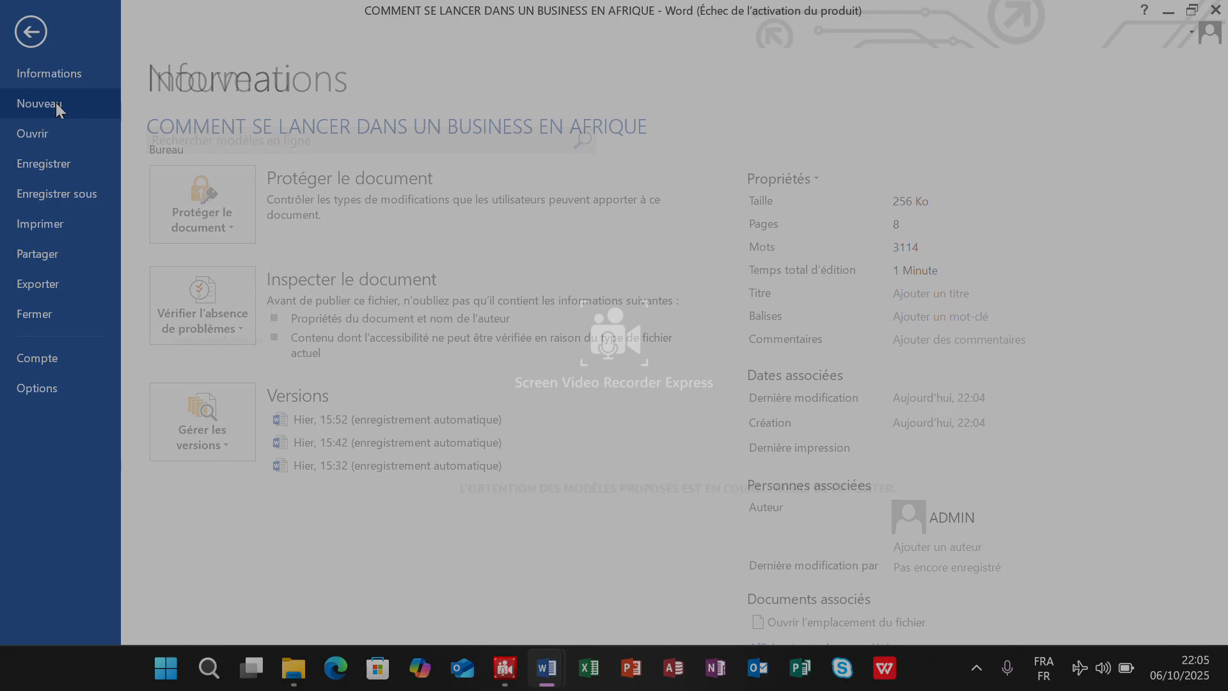
click(211, 249)
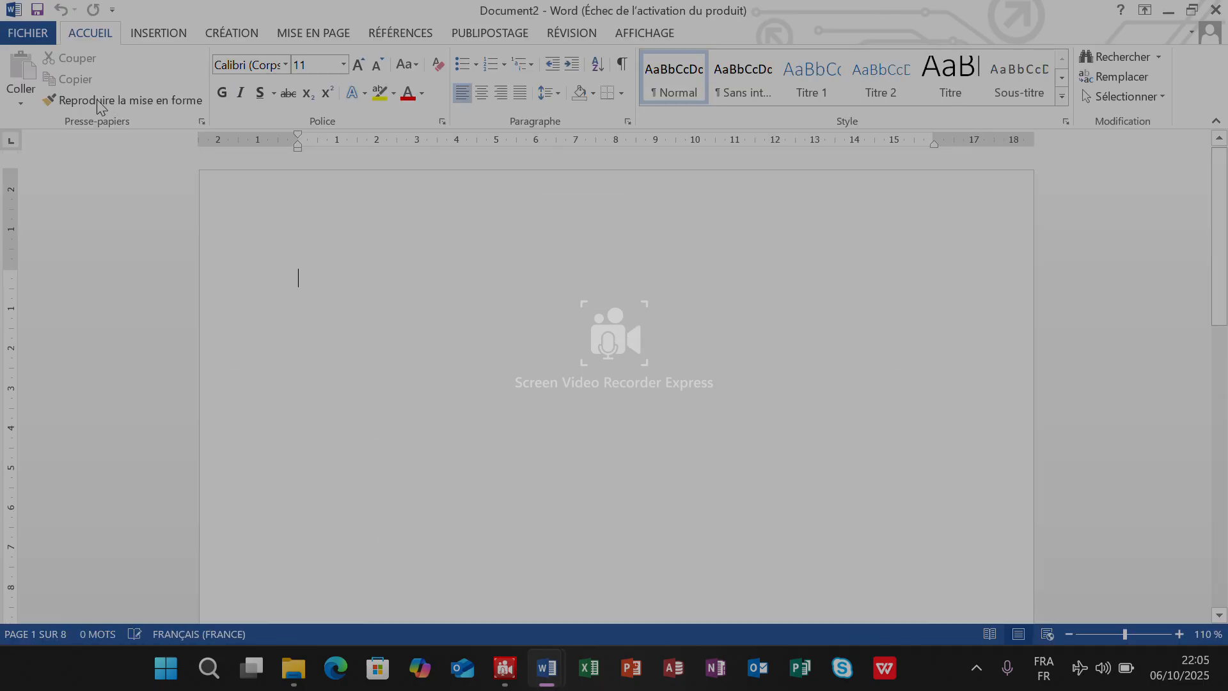
Insert a table with four columns and three rows in the blank document
click(87, 30)
click(151, 29)
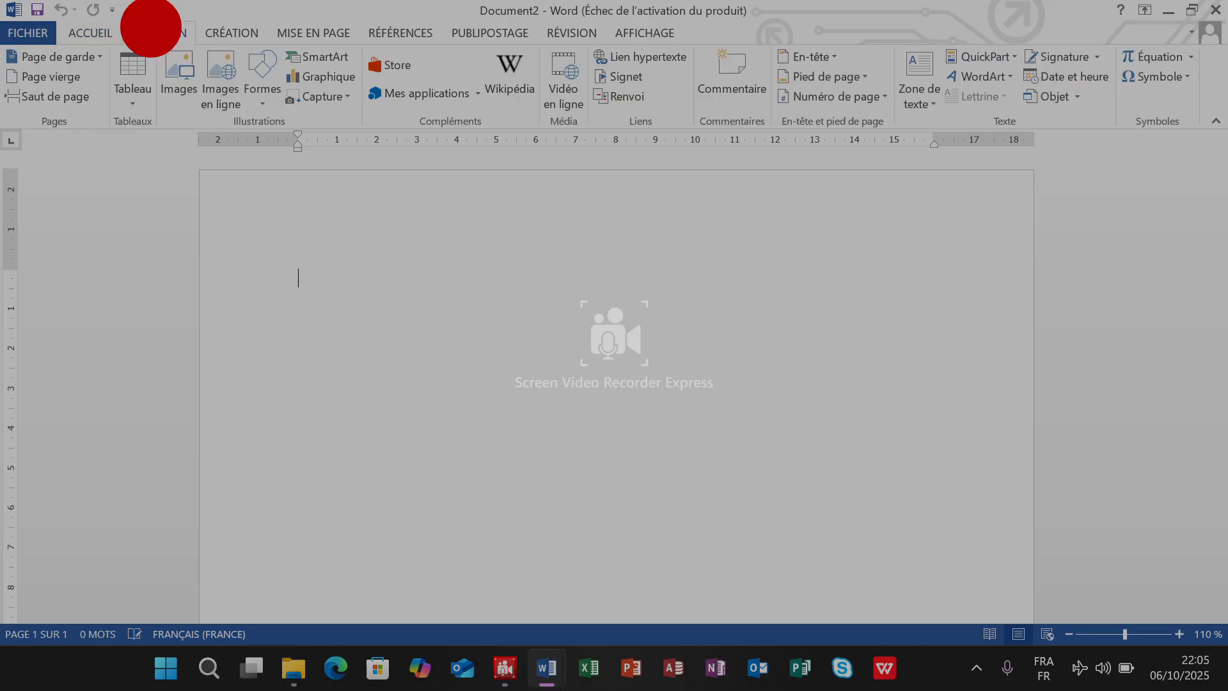
click(132, 74)
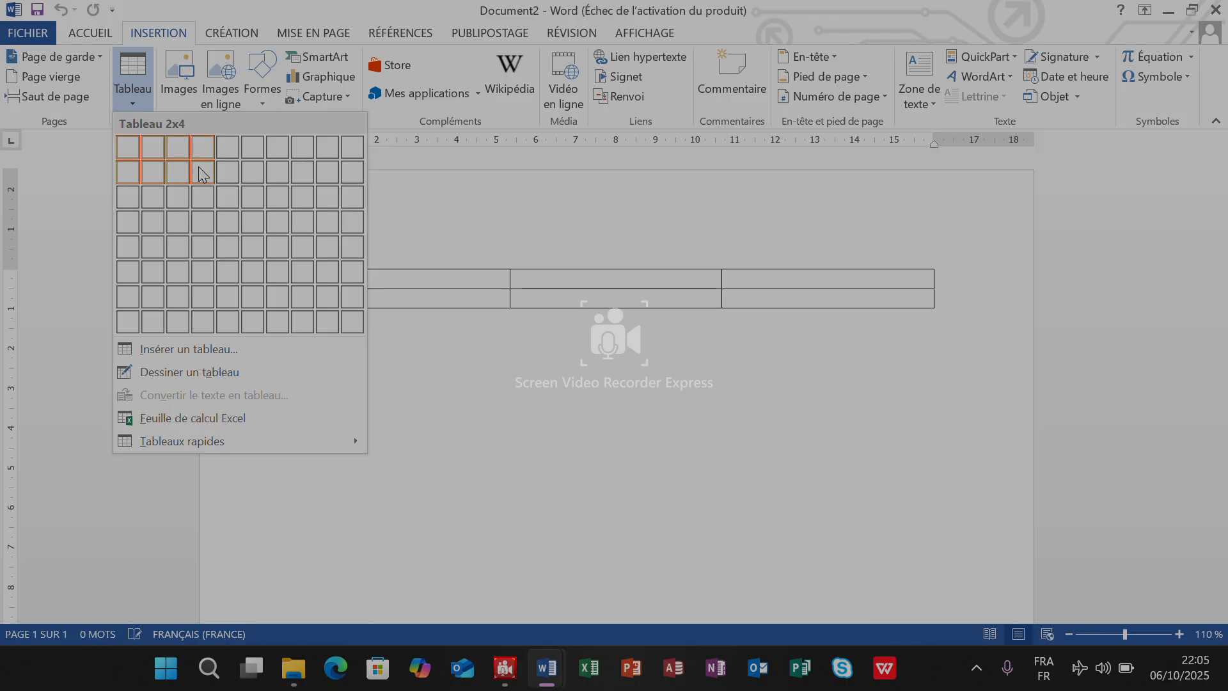
click(206, 193)
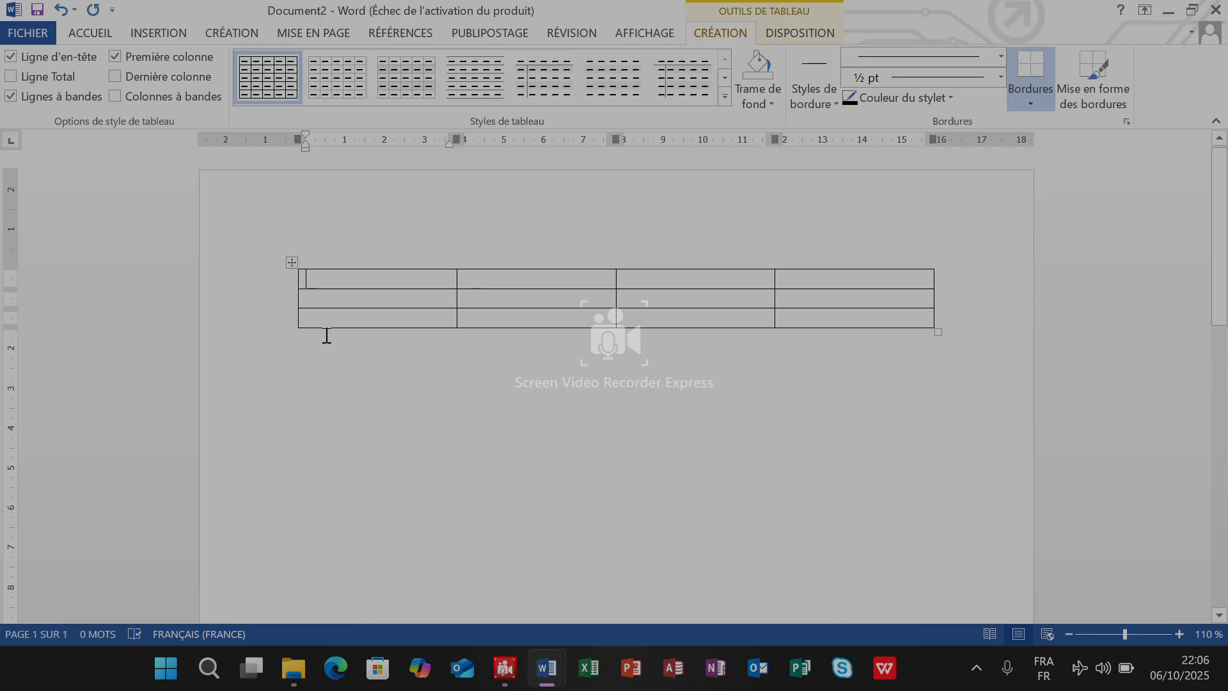
Add three more rows below the table's third row
mouse_move(297, 327)
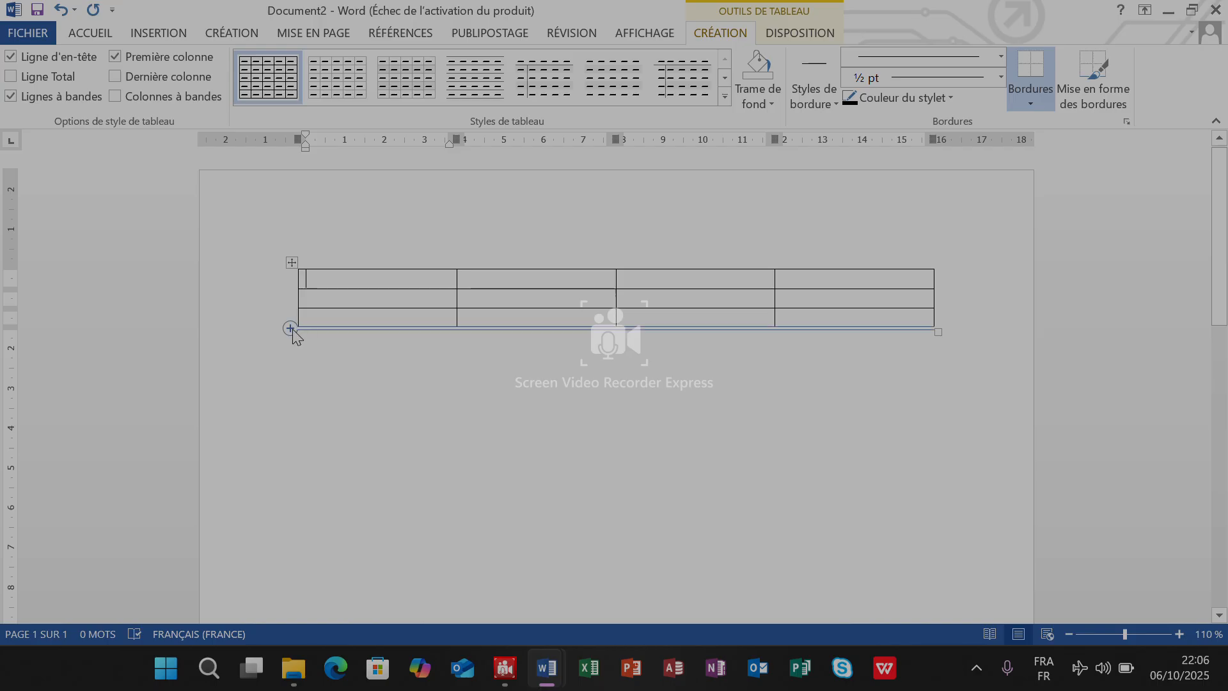
click(291, 329)
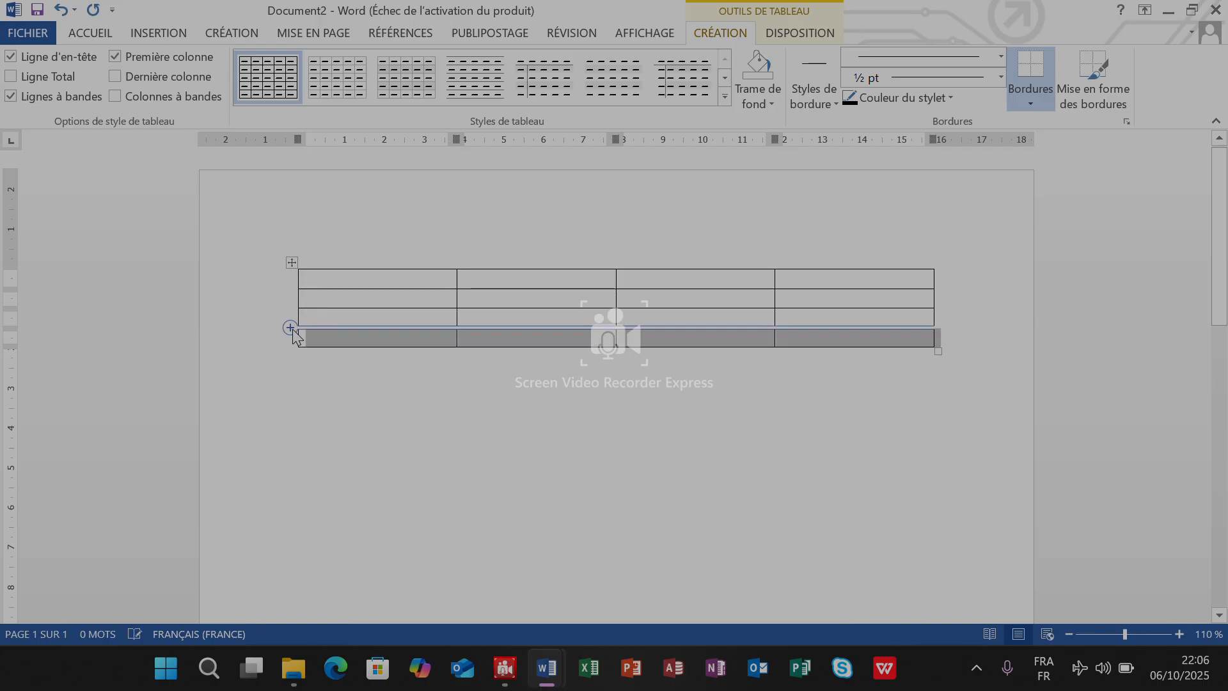
click(291, 329)
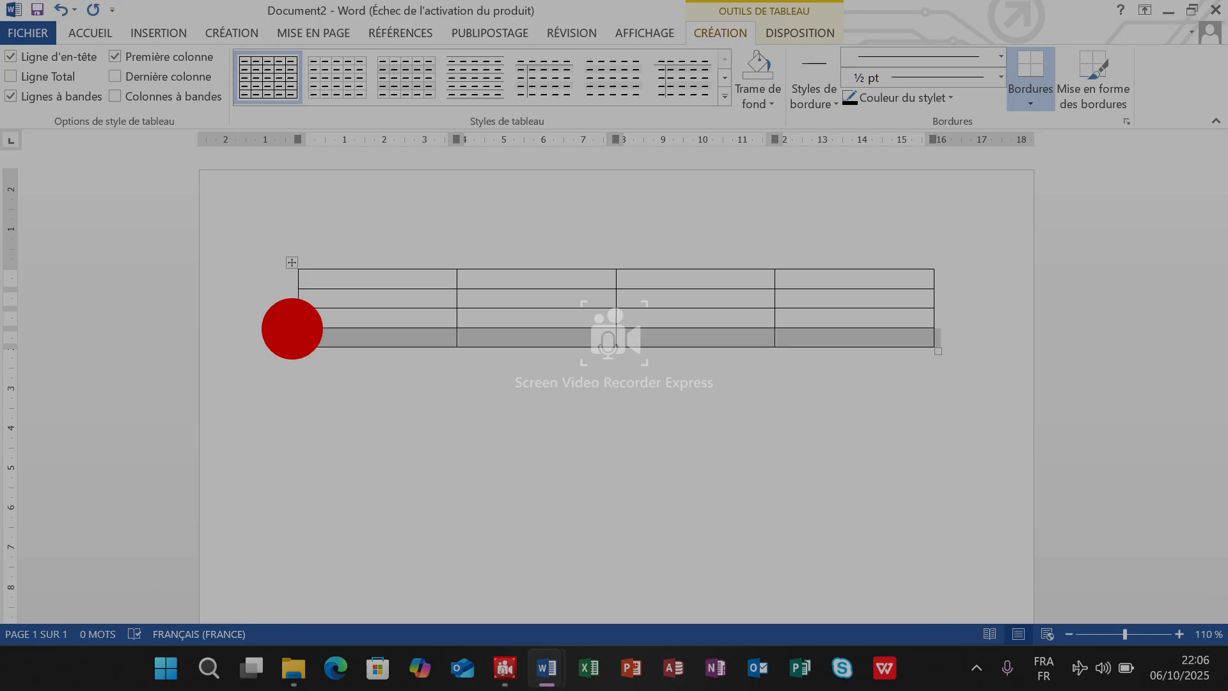
click(290, 328)
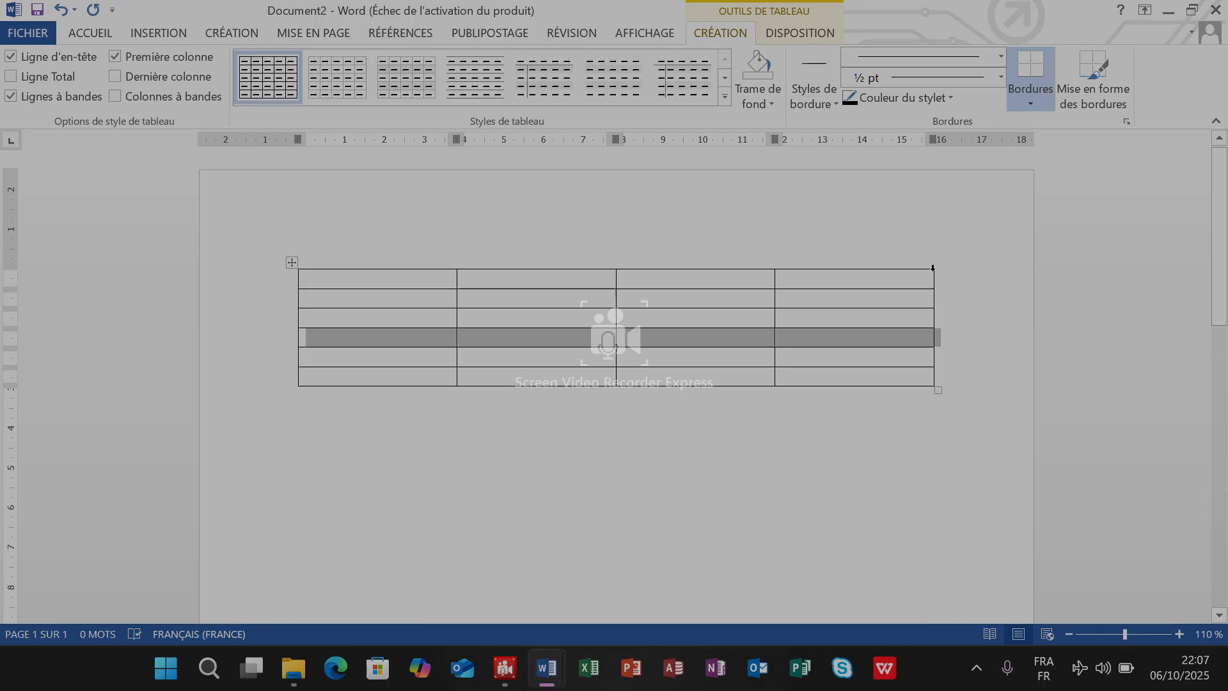
Narrow the table to about 12 cm and shift the third column's right border to about 9.3 cm and the second's to about 6.6 cm
drag(934, 273, 657, 295)
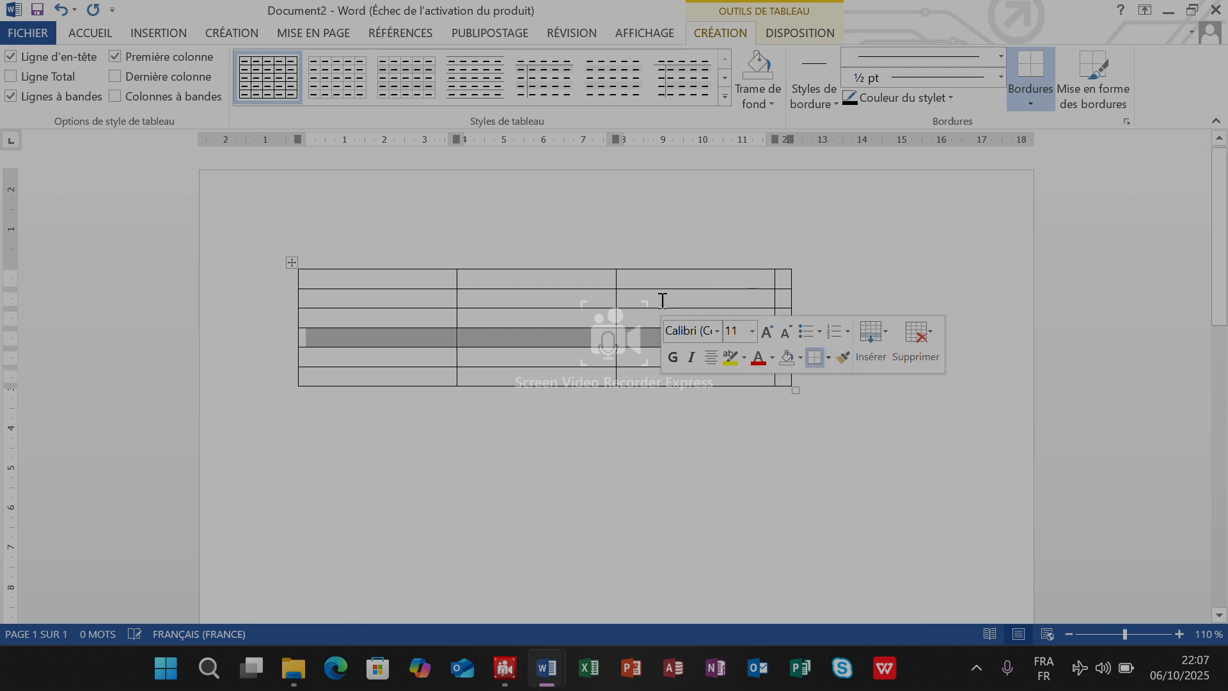
click(765, 270)
drag(639, 286, 676, 282)
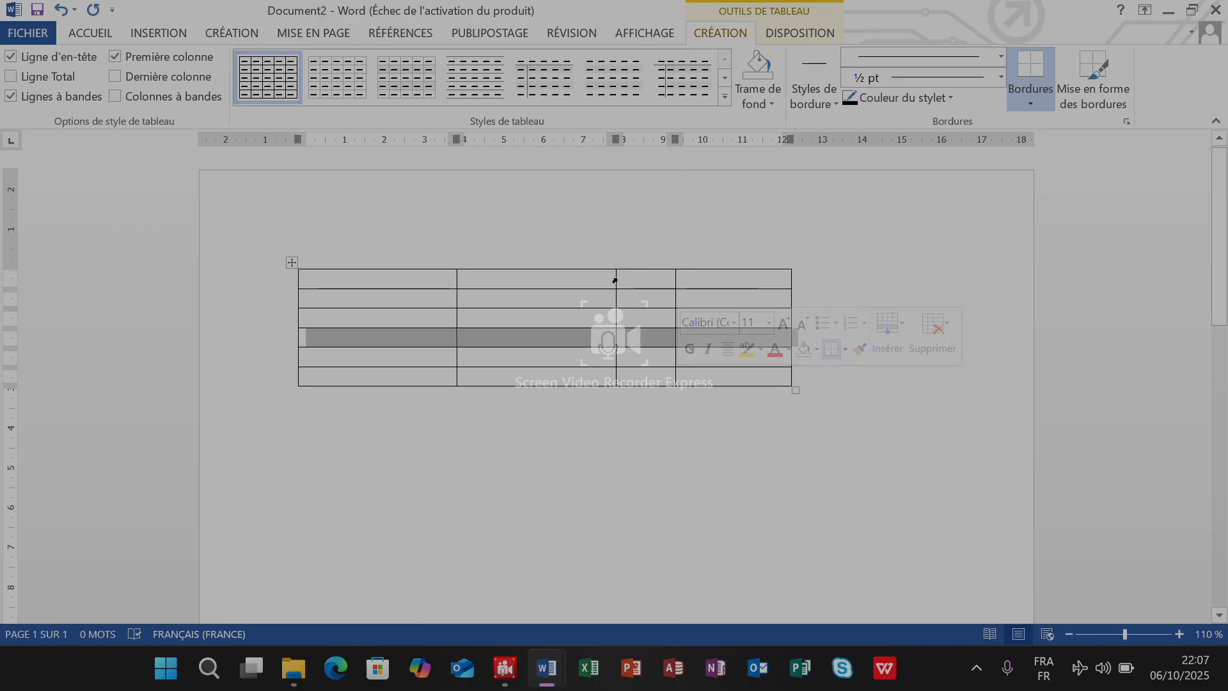
drag(616, 278, 566, 274)
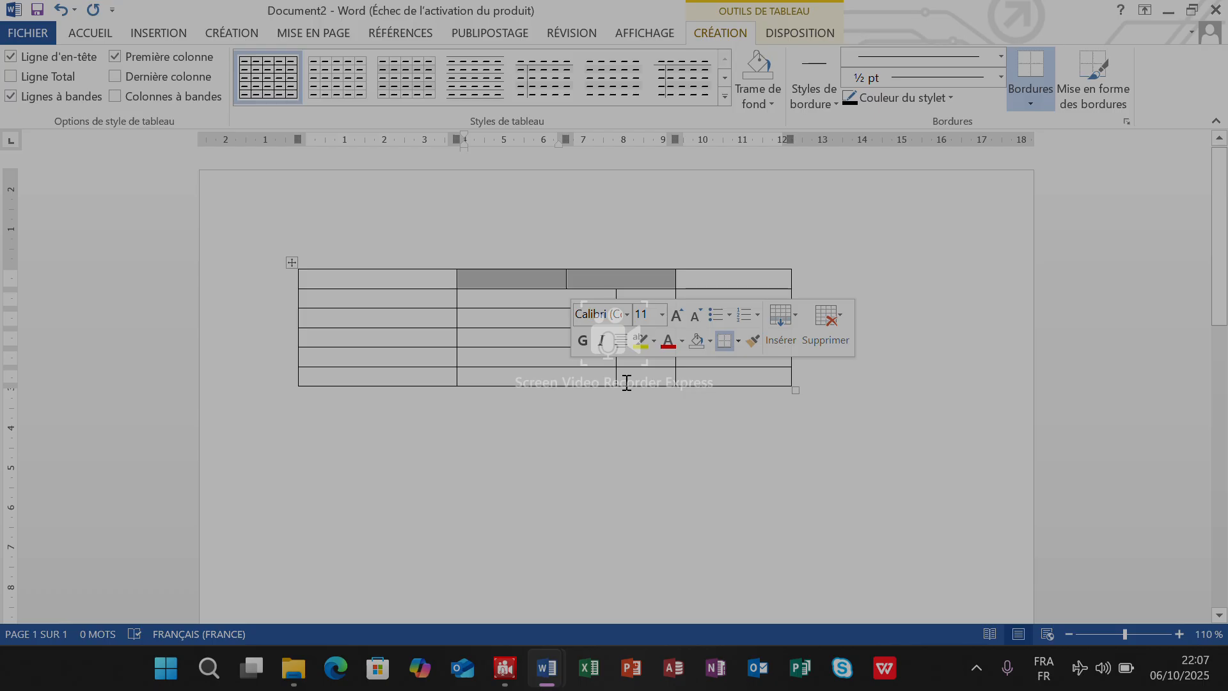
drag(616, 382, 566, 382)
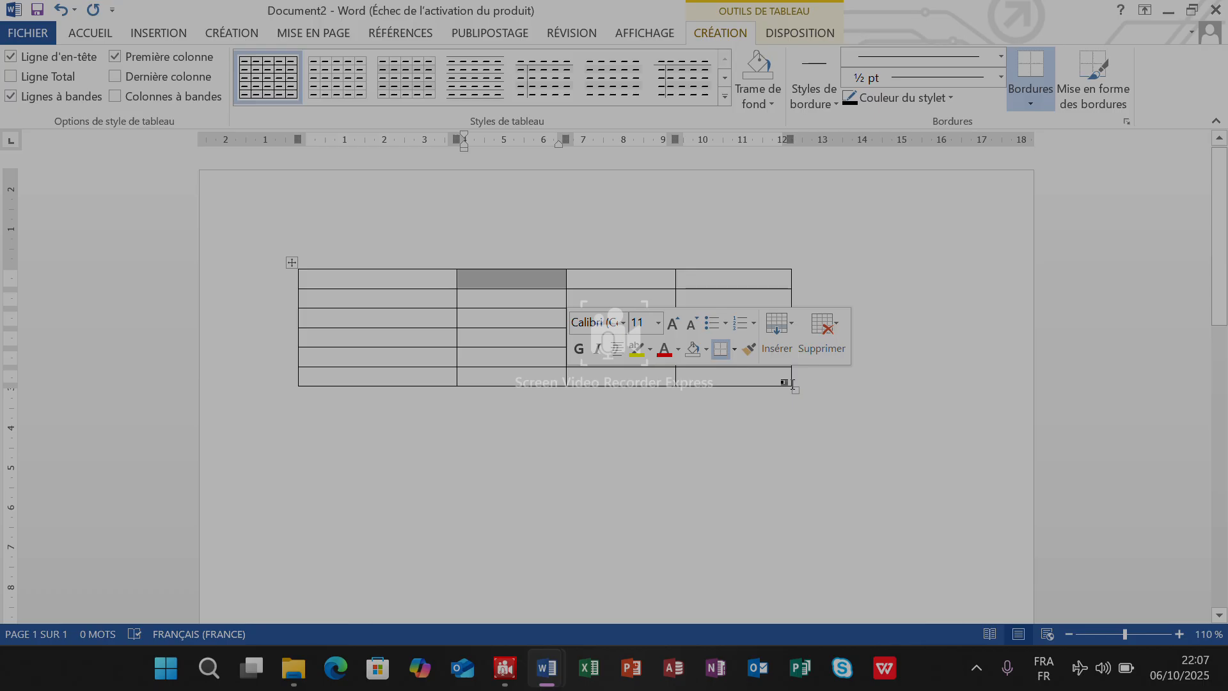
Narrow the table to about 11 cm and insert two columns to the right of its fourth column
drag(794, 388, 740, 384)
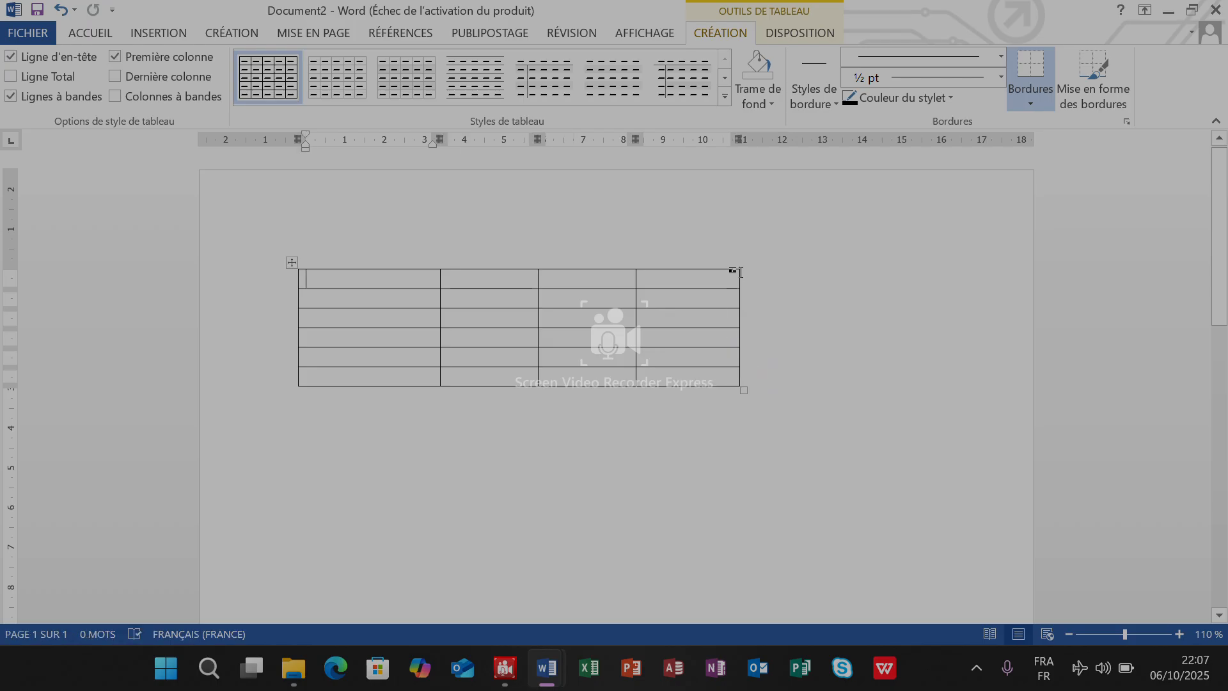
mouse_move(740, 272)
mouse_move(295, 389)
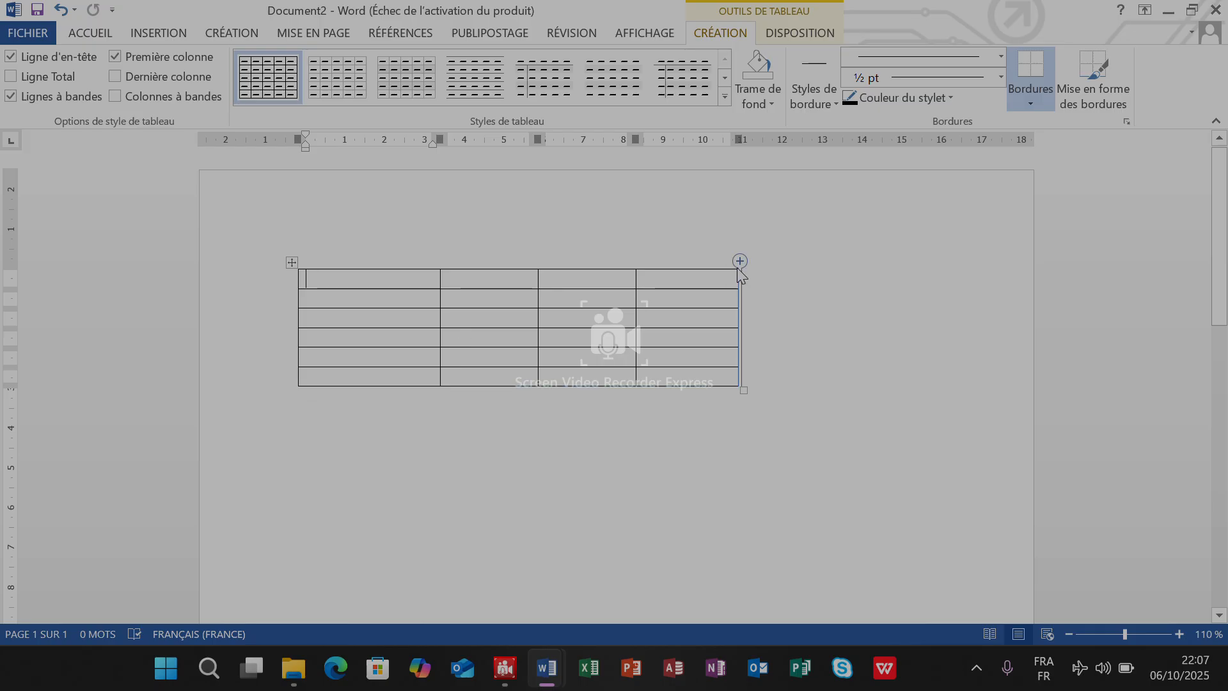
click(739, 270)
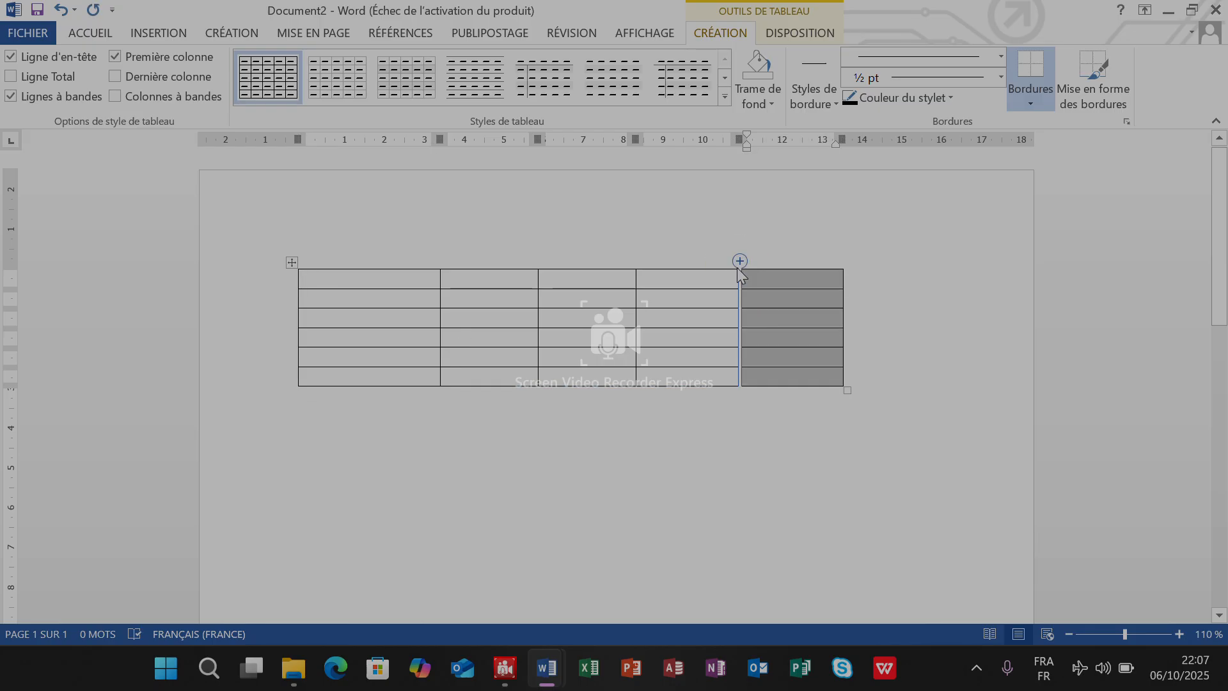
click(739, 267)
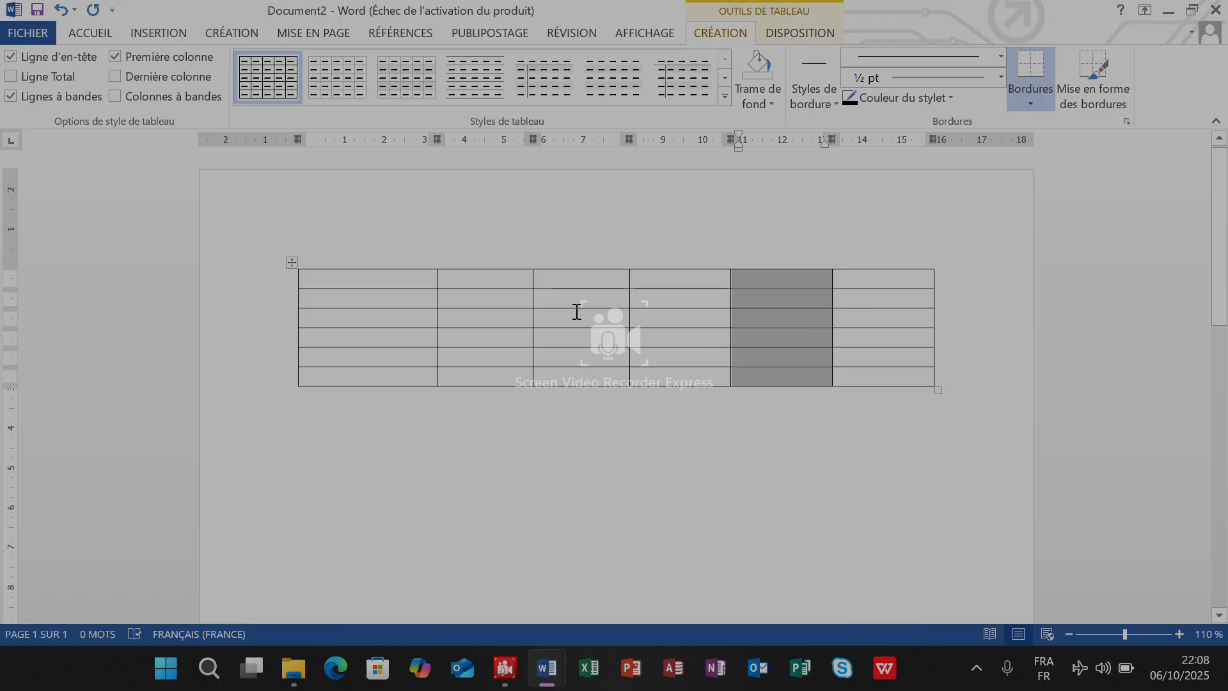
Try several plain table styles and apply the last style of the Tableaux simples group
scroll(576, 311, down, 10)
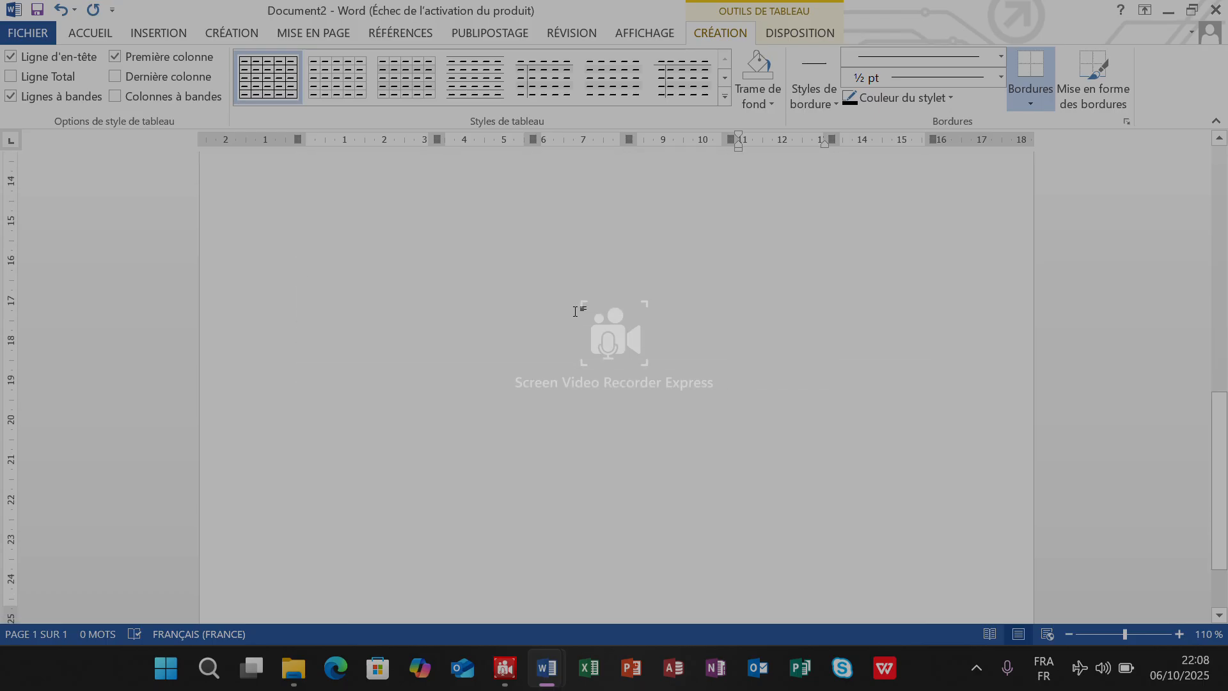
scroll(574, 311, up, 10)
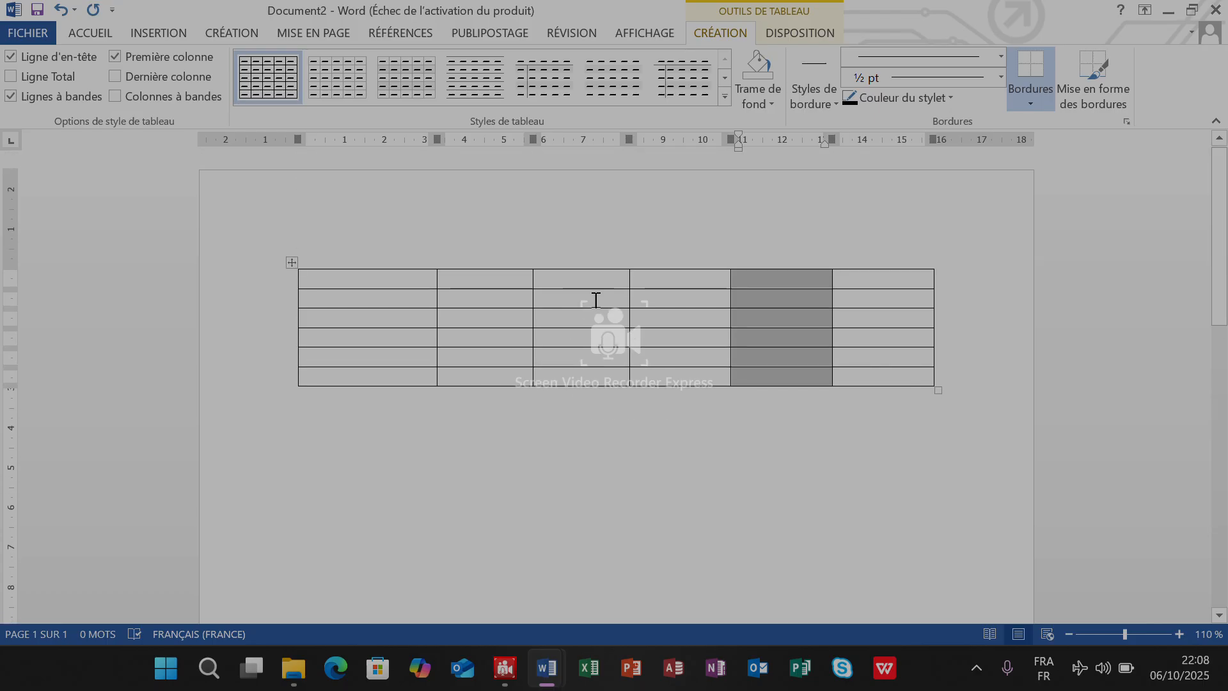
click(475, 77)
click(590, 69)
click(563, 75)
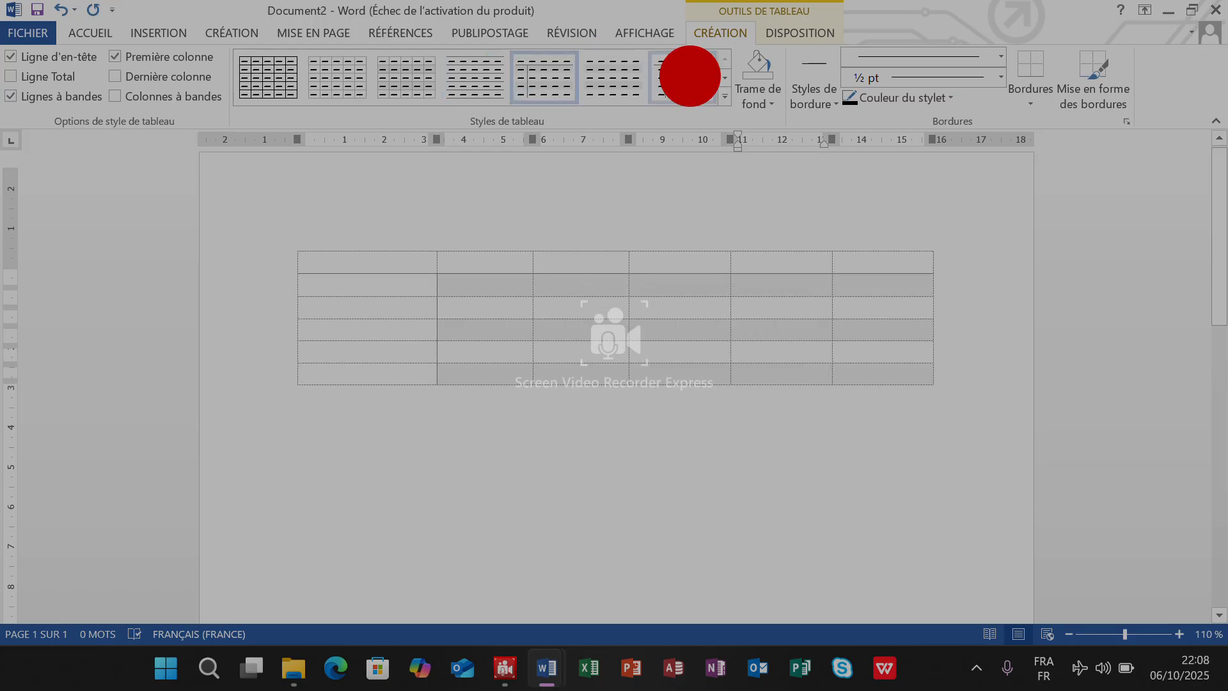
click(682, 77)
Apply the orange Tableaux Grille style with a solid header row and banded rows to the table
click(725, 96)
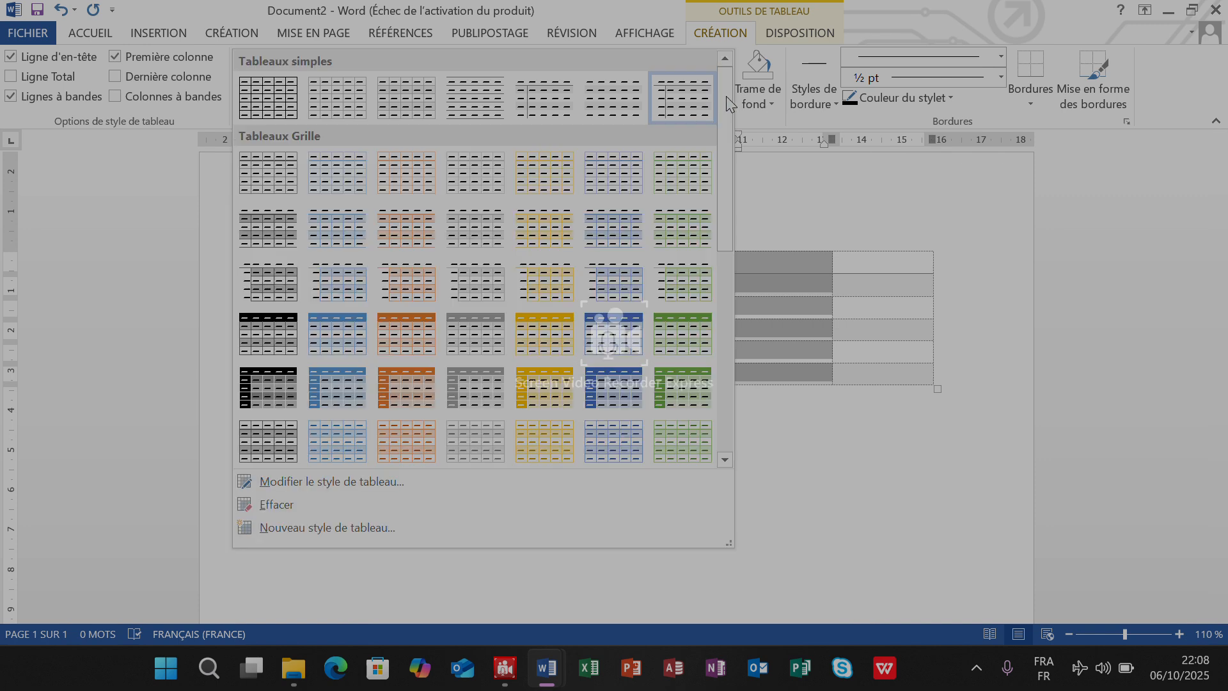
click(417, 331)
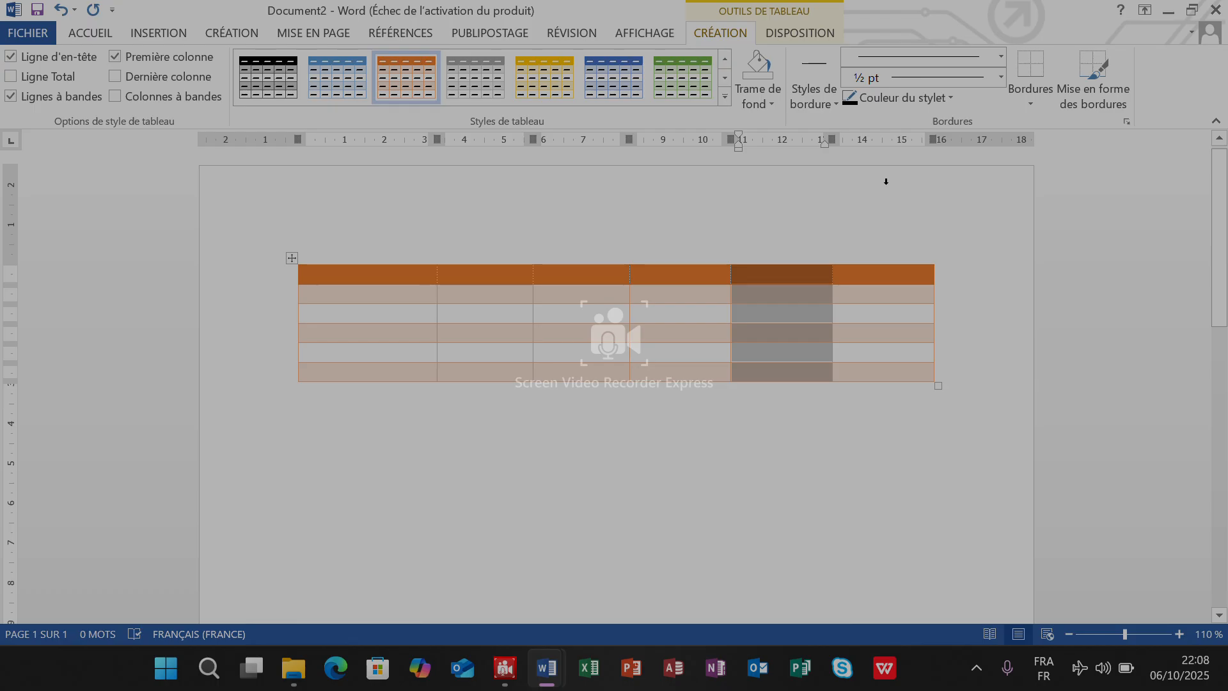
Set the border pen weight to 6 pt, then undo the orange table style and leave border painting
click(1001, 78)
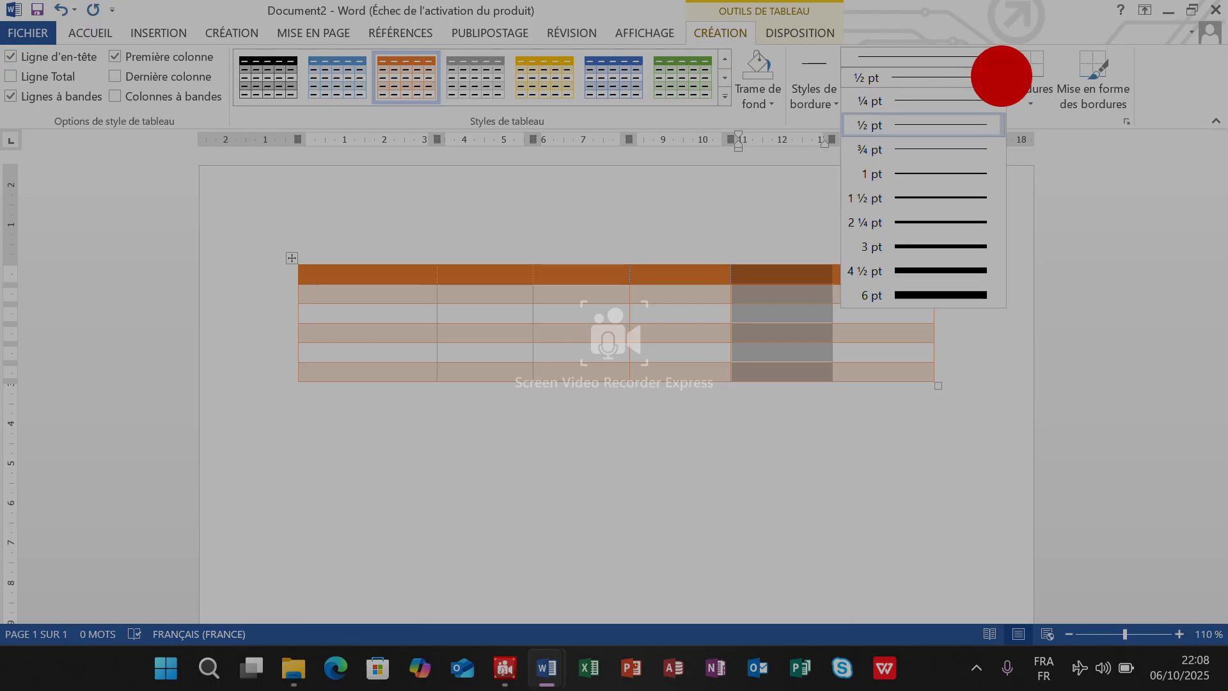
click(946, 295)
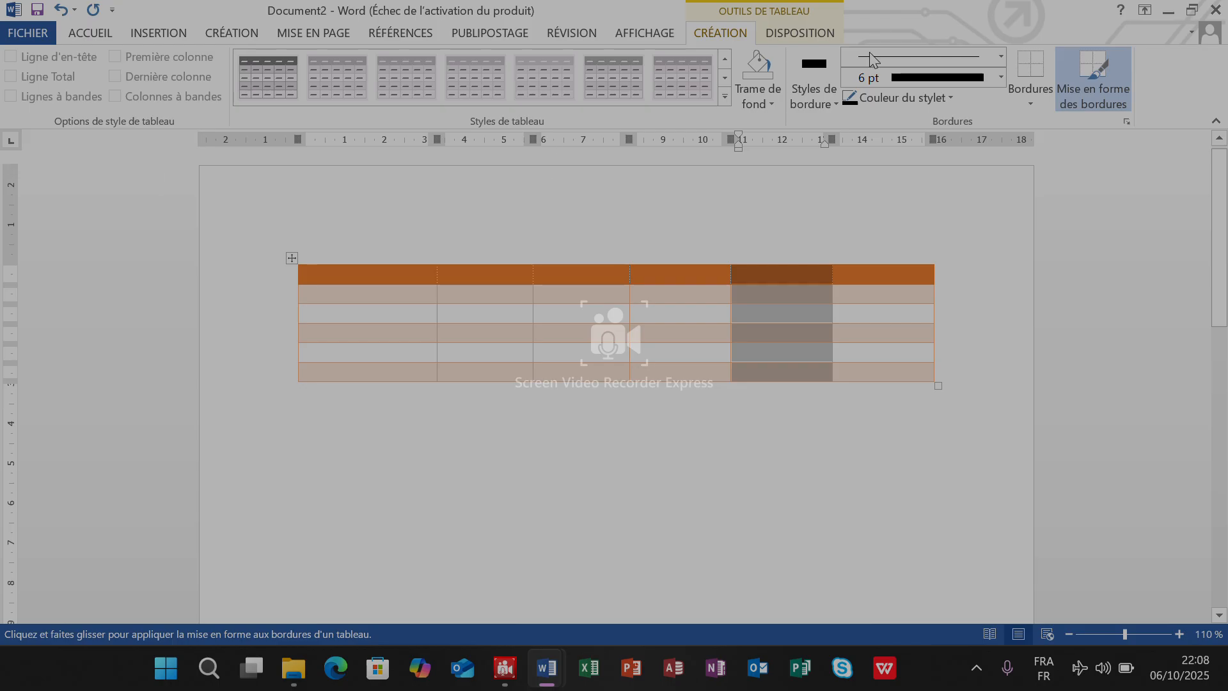
click(59, 9)
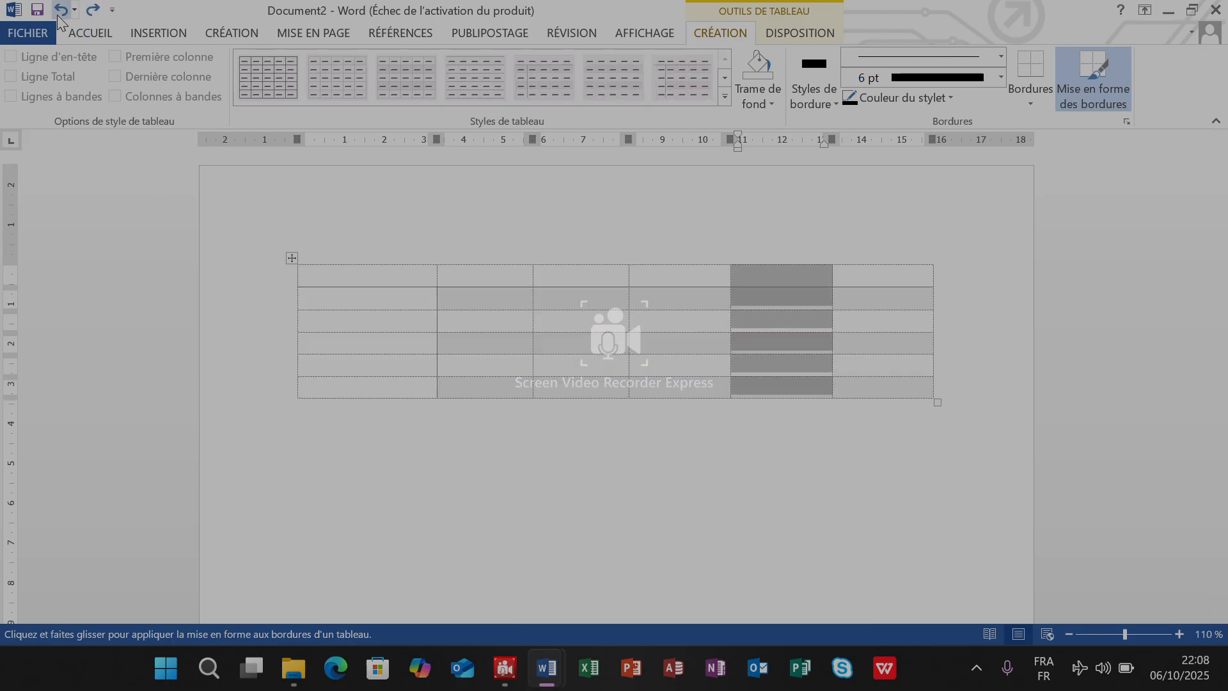
key(Escape)
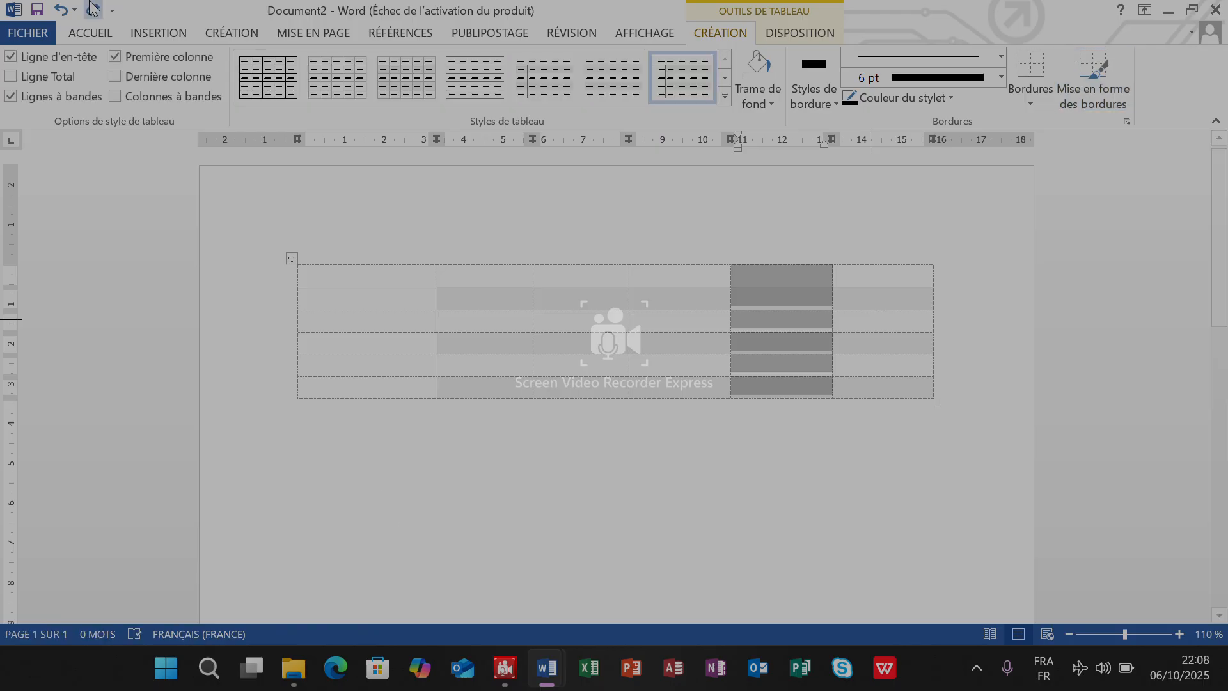
Draw a one-cell table about 12.1 cm wide and 1.1 cm high below the existing table
click(142, 38)
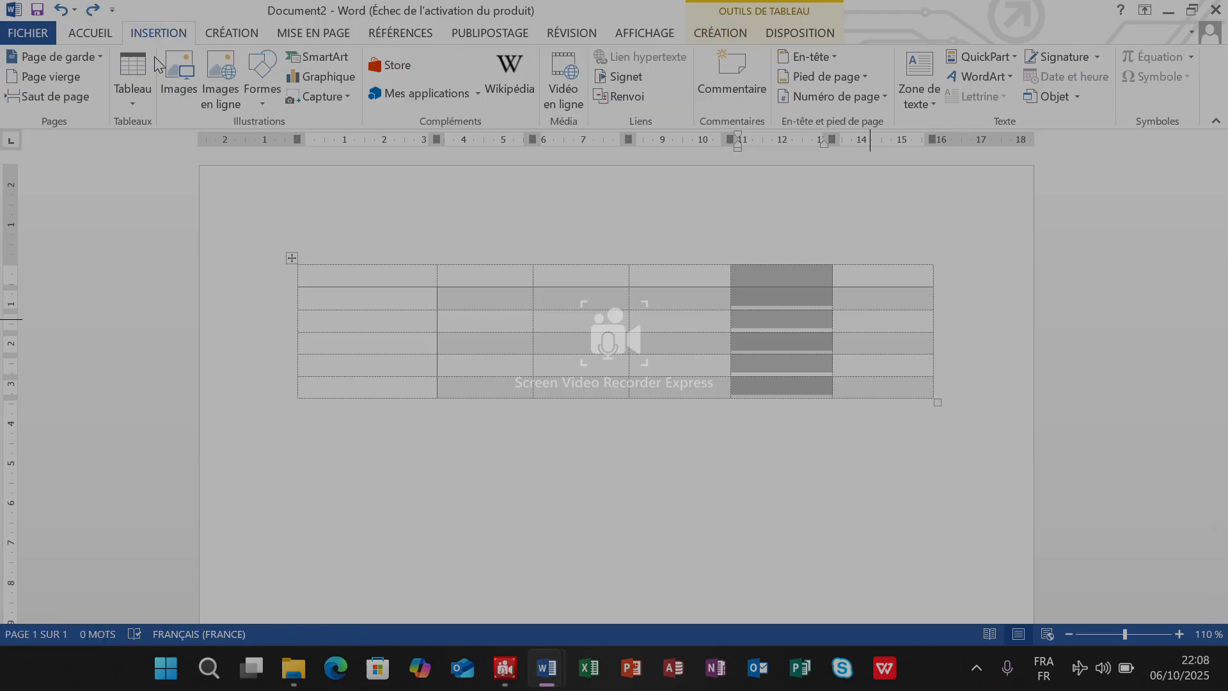
click(133, 95)
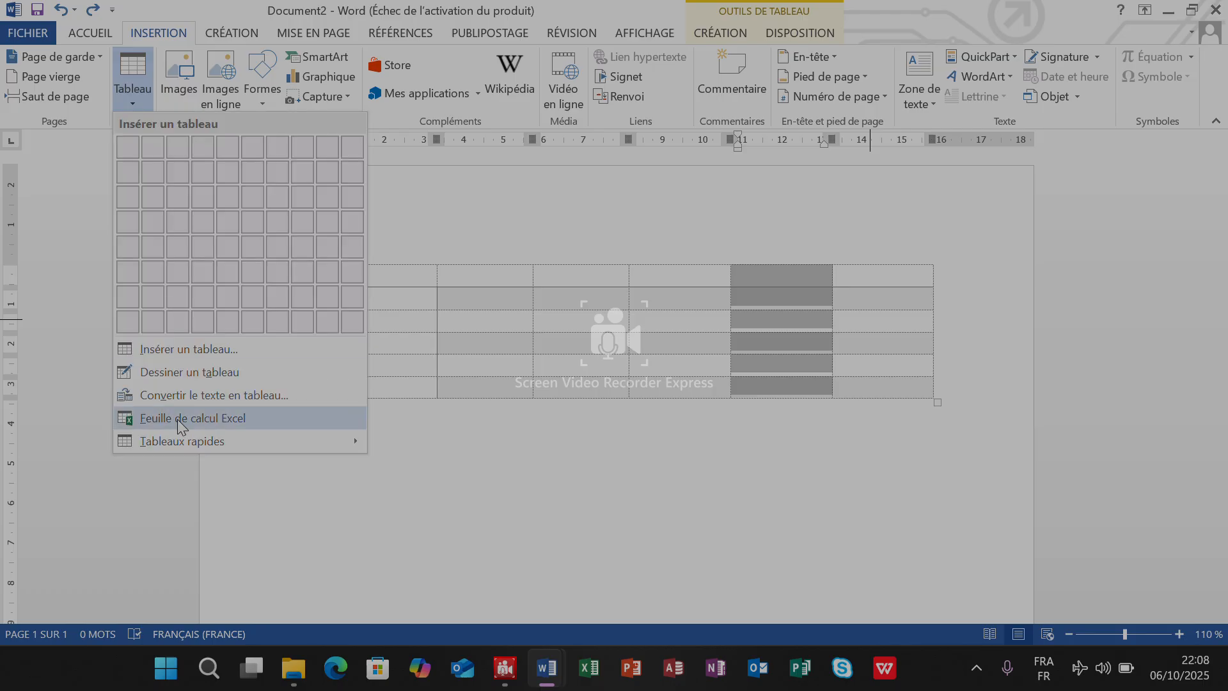
click(174, 378)
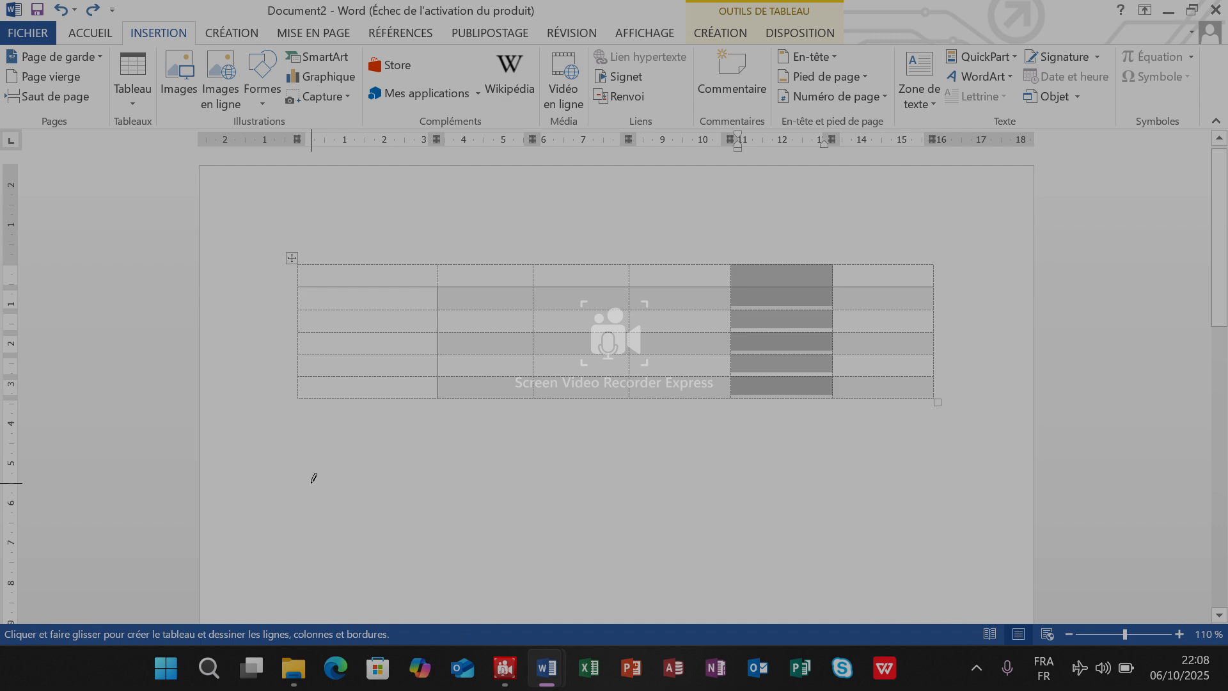
mouse_move(310, 484)
mouse_down()
mouse_move(395, 466)
mouse_move(719, 455)
mouse_move(765, 463)
mouse_move(793, 526)
mouse_up()
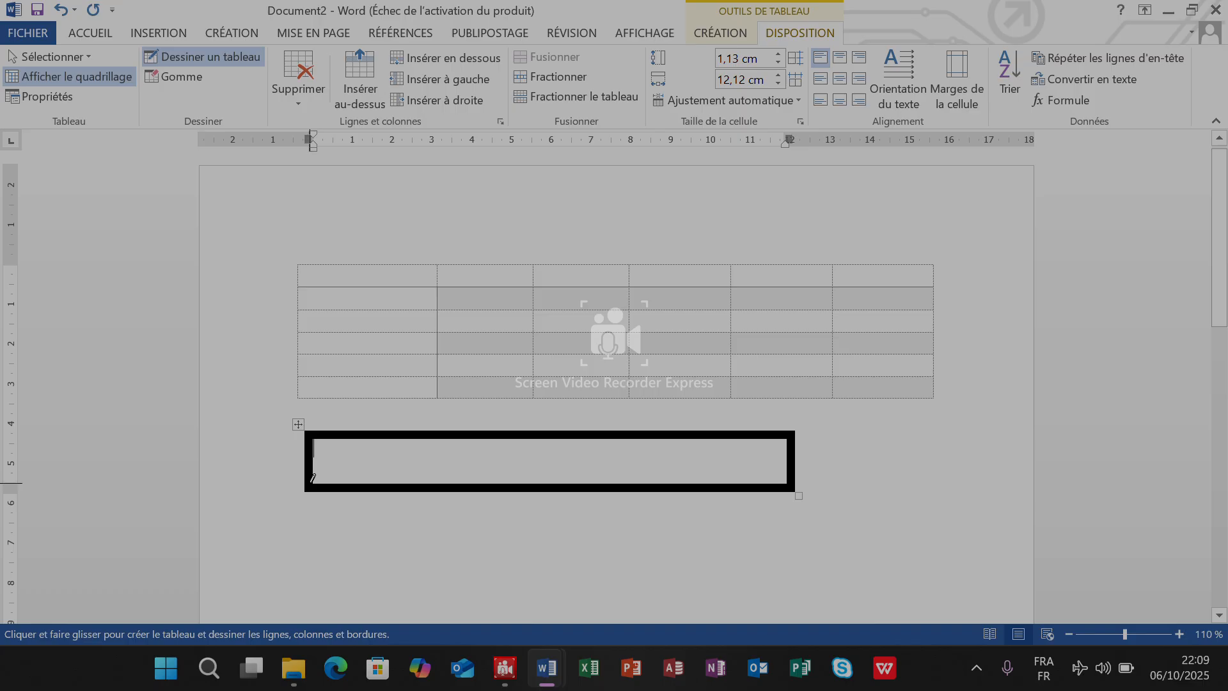
Draw a second row beneath the drawn cell and a separate one-cell table about 13 cm wide and 1.5 cm high below it
click(312, 487)
mouse_move(313, 515)
mouse_down()
mouse_move(493, 548)
mouse_move(814, 536)
mouse_move(789, 510)
mouse_move(802, 543)
mouse_up()
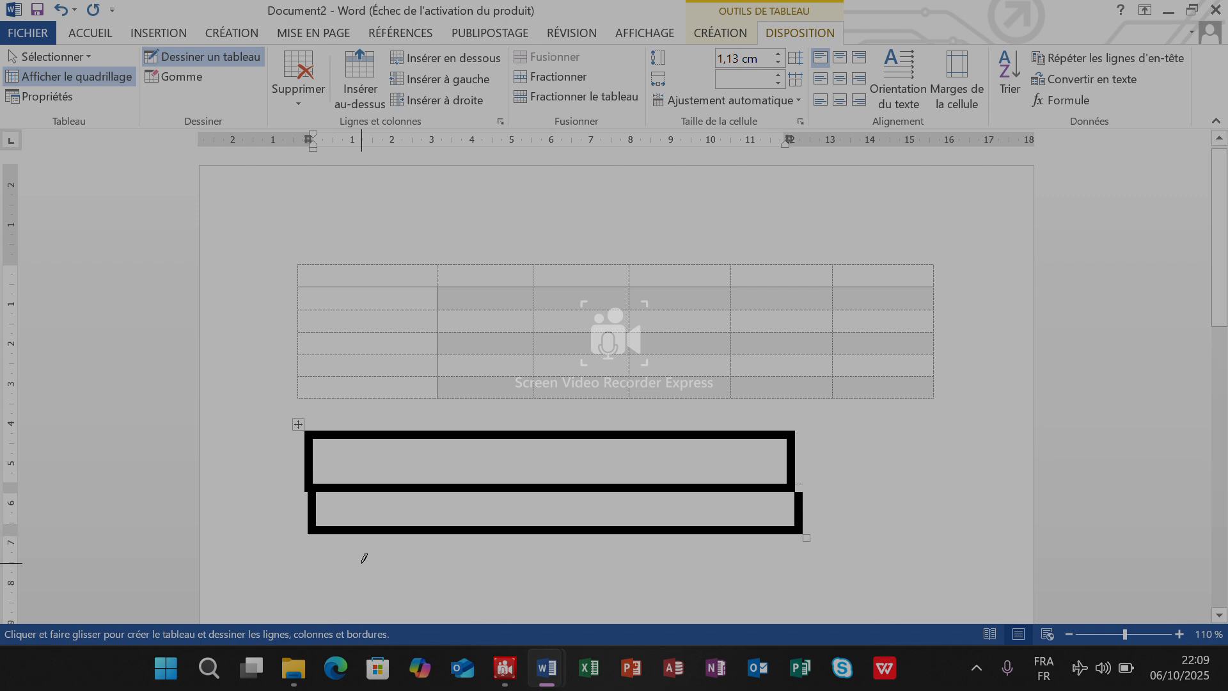
scroll(358, 557, down, 5)
mouse_move(313, 363)
mouse_down()
mouse_move(415, 323)
mouse_move(631, 373)
mouse_move(878, 364)
mouse_move(848, 437)
mouse_move(826, 422)
mouse_up()
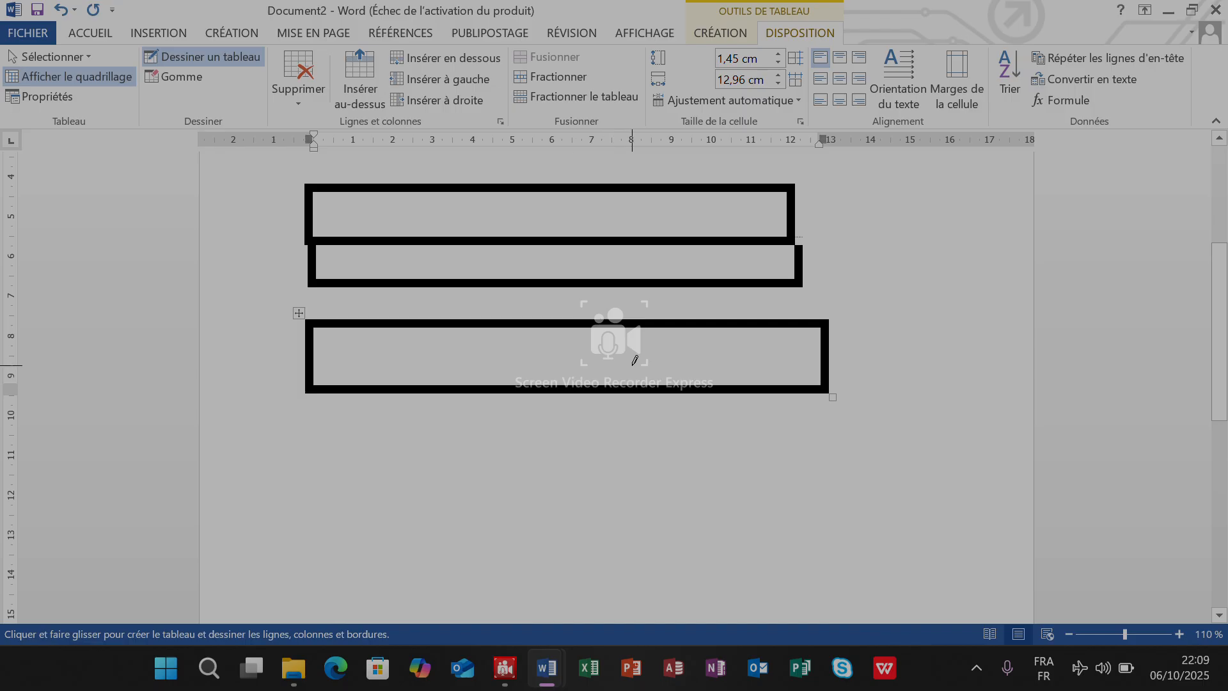
Divide the upper drawn table's first row into three cells with vertical borders at about 4.6 cm and 7.9 cm
scroll(635, 360, down, 3)
scroll(635, 360, up, 5)
scroll(635, 360, down, 1)
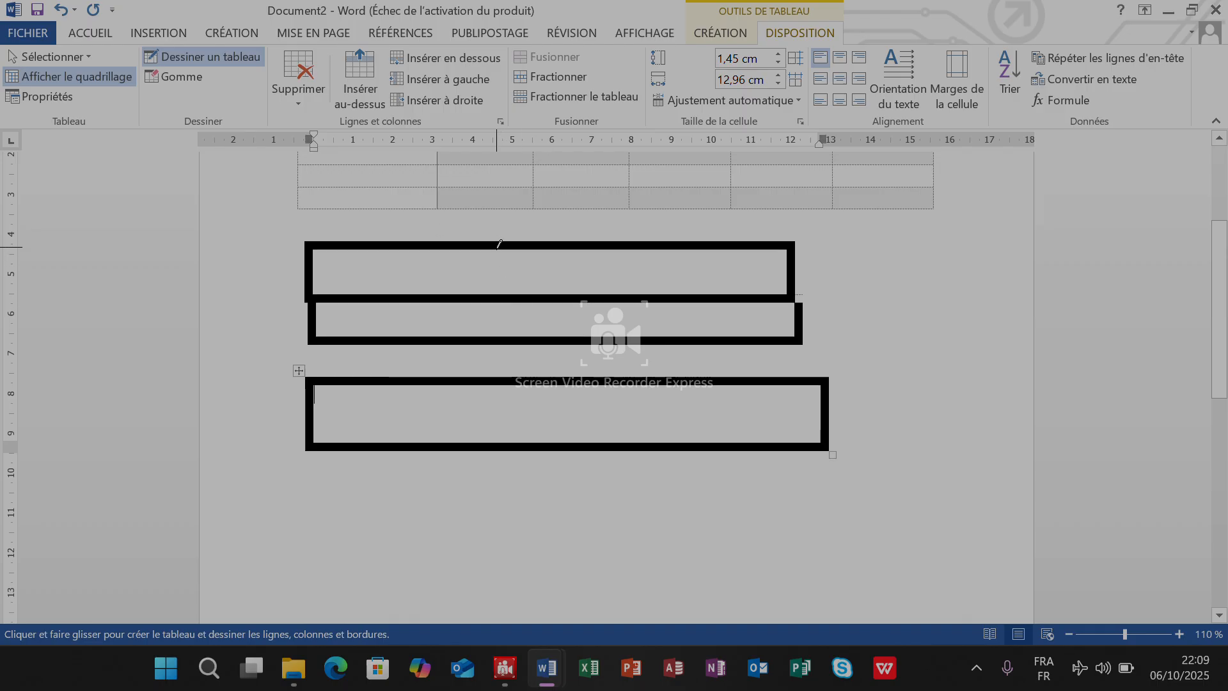
mouse_move(497, 247)
mouse_down()
mouse_move(488, 233)
mouse_move(501, 280)
mouse_up()
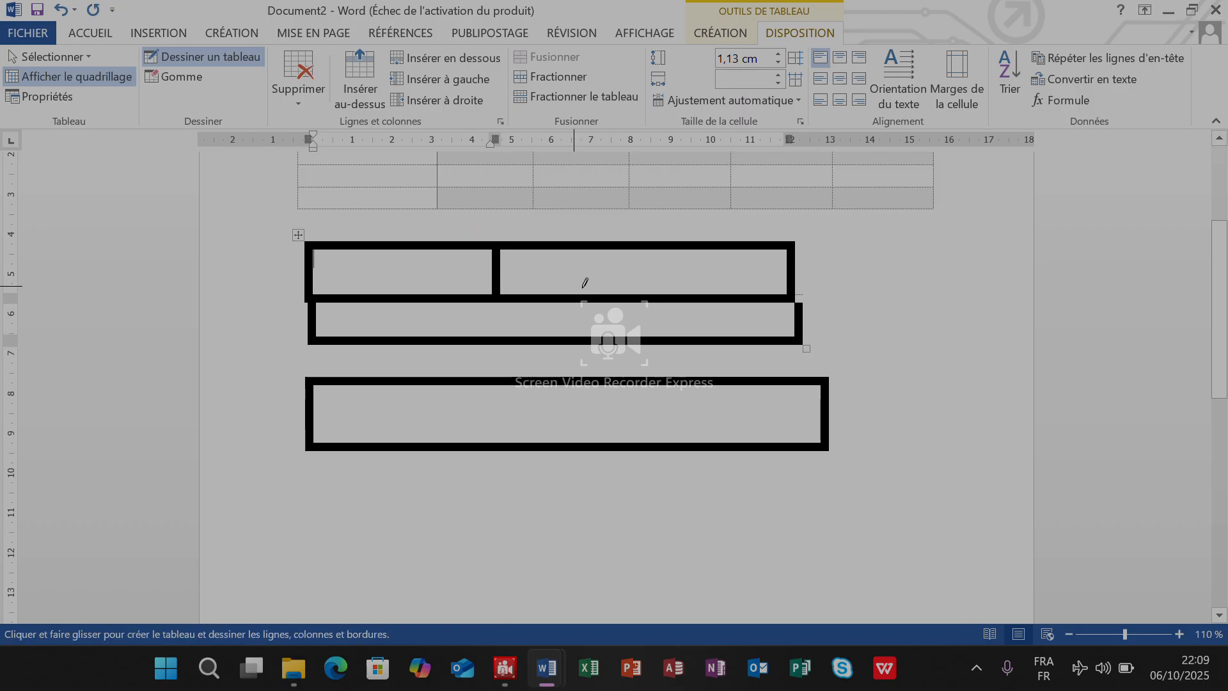
mouse_move(631, 244)
mouse_down()
mouse_move(619, 232)
mouse_move(618, 269)
mouse_move(632, 282)
mouse_up()
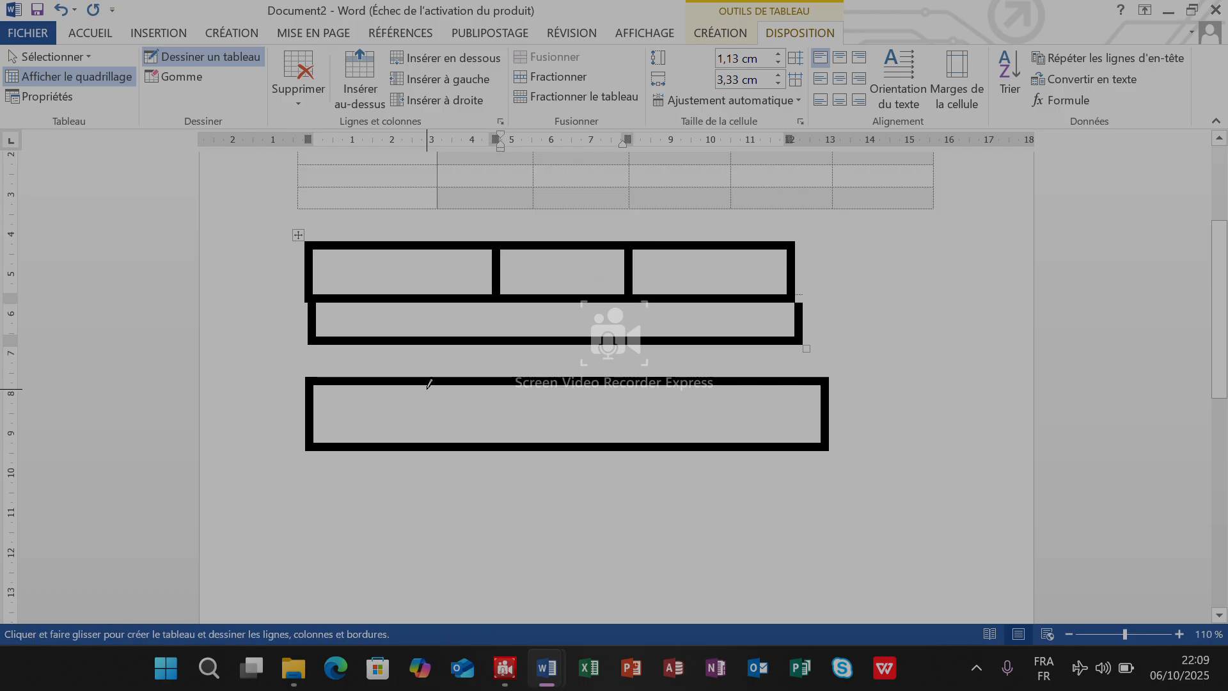
Divide the lower drawn table into three cells, the first about 2.9 cm and the second about 2.4 cm wide, and stop drawing
drag(429, 384, 430, 429)
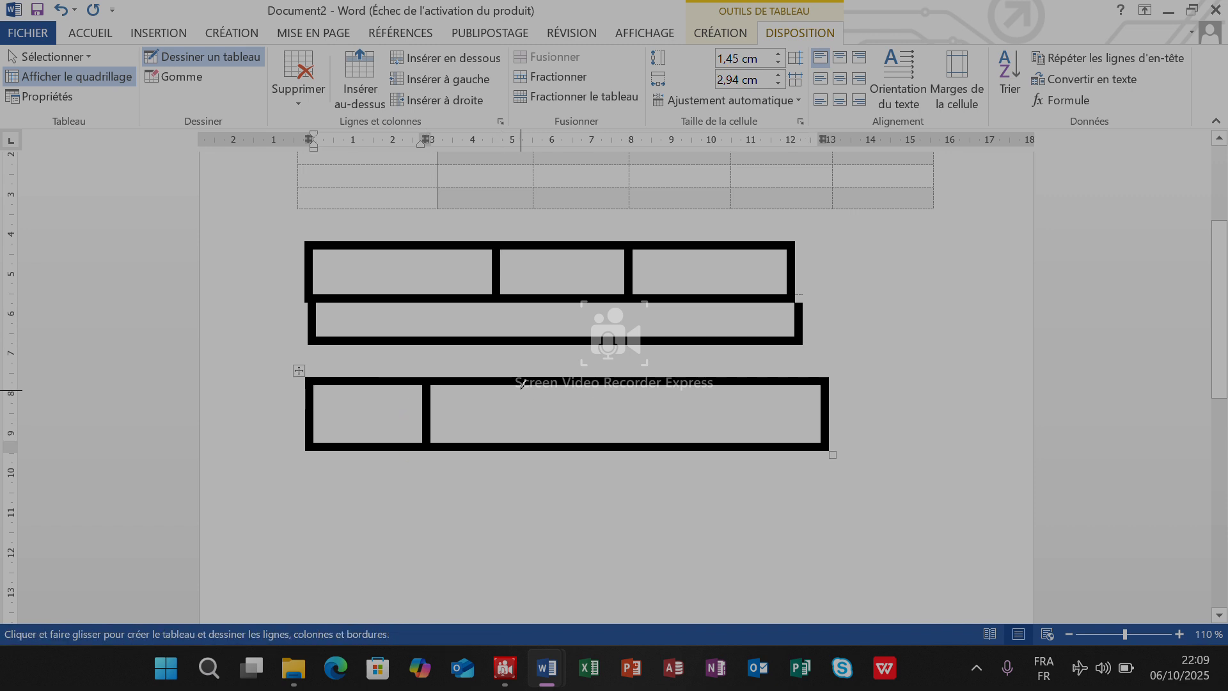
drag(522, 381, 522, 441)
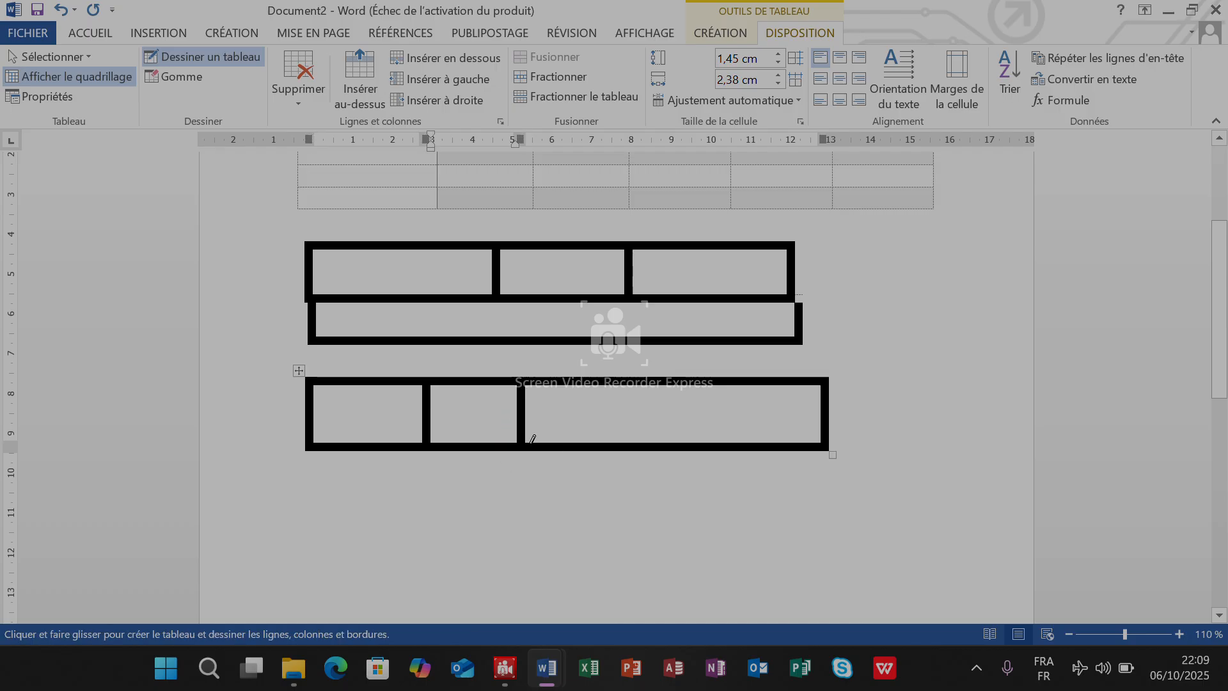
scroll(532, 440, down, 3)
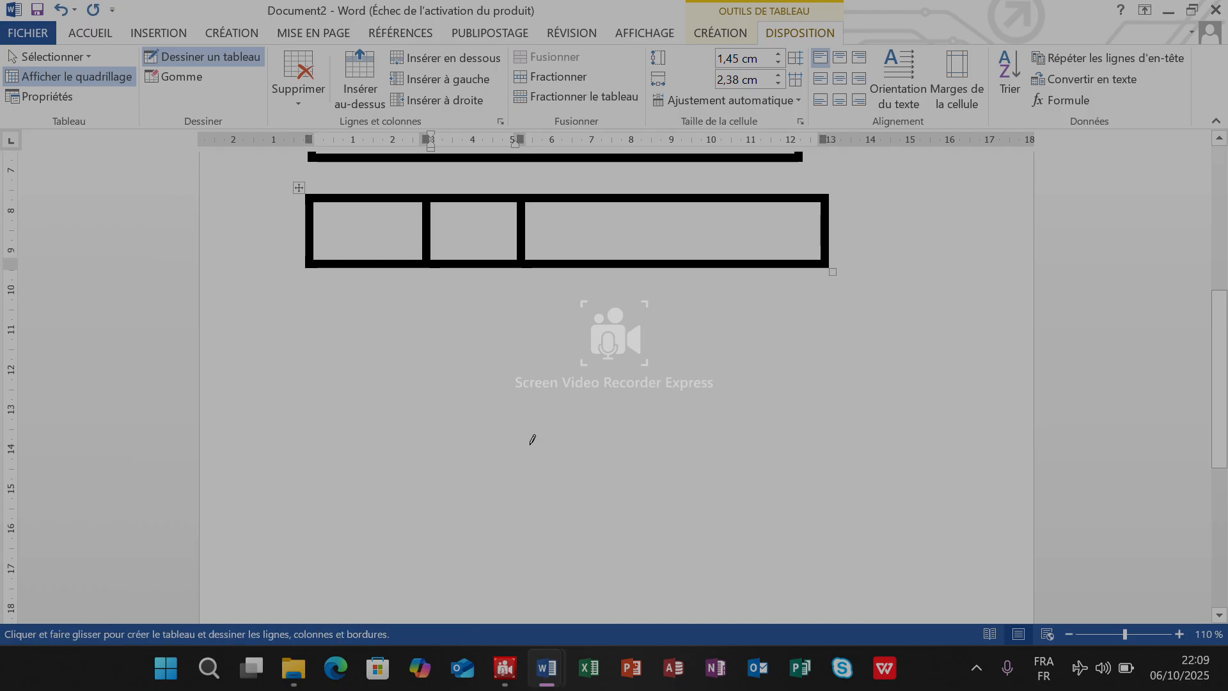
key(Escape)
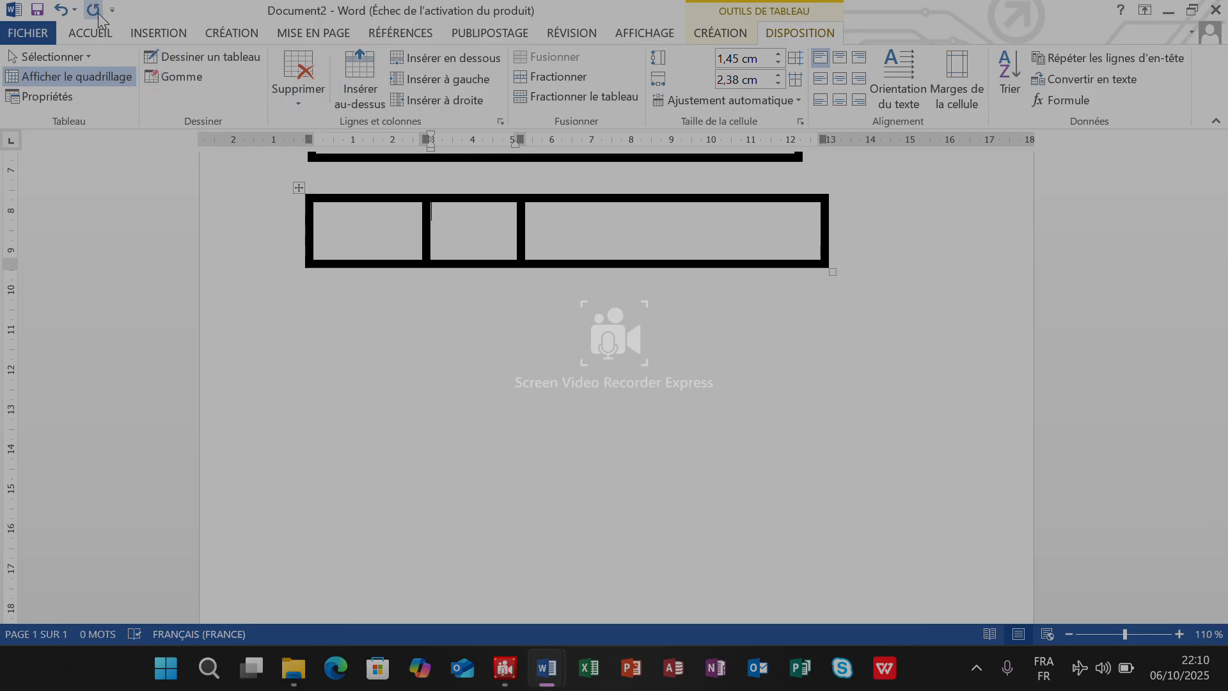
Draw a horizontal arrow about 2.2 cm long below the drawn tables and give it the thick black line style
click(142, 29)
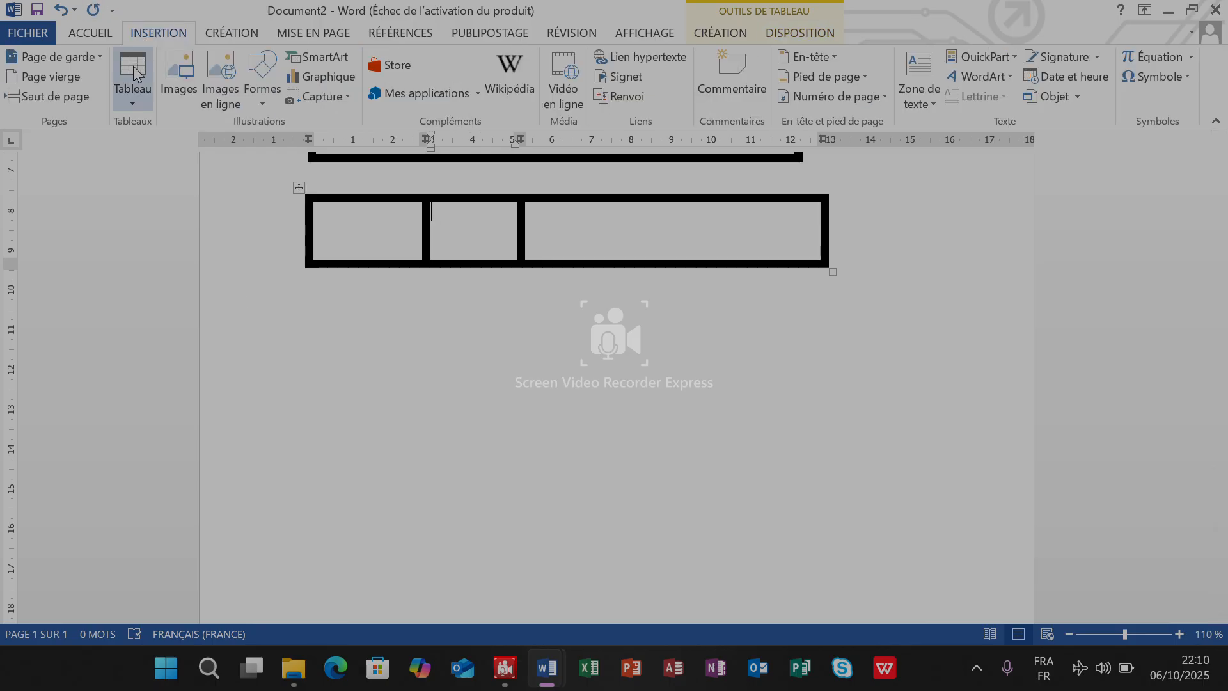
click(265, 97)
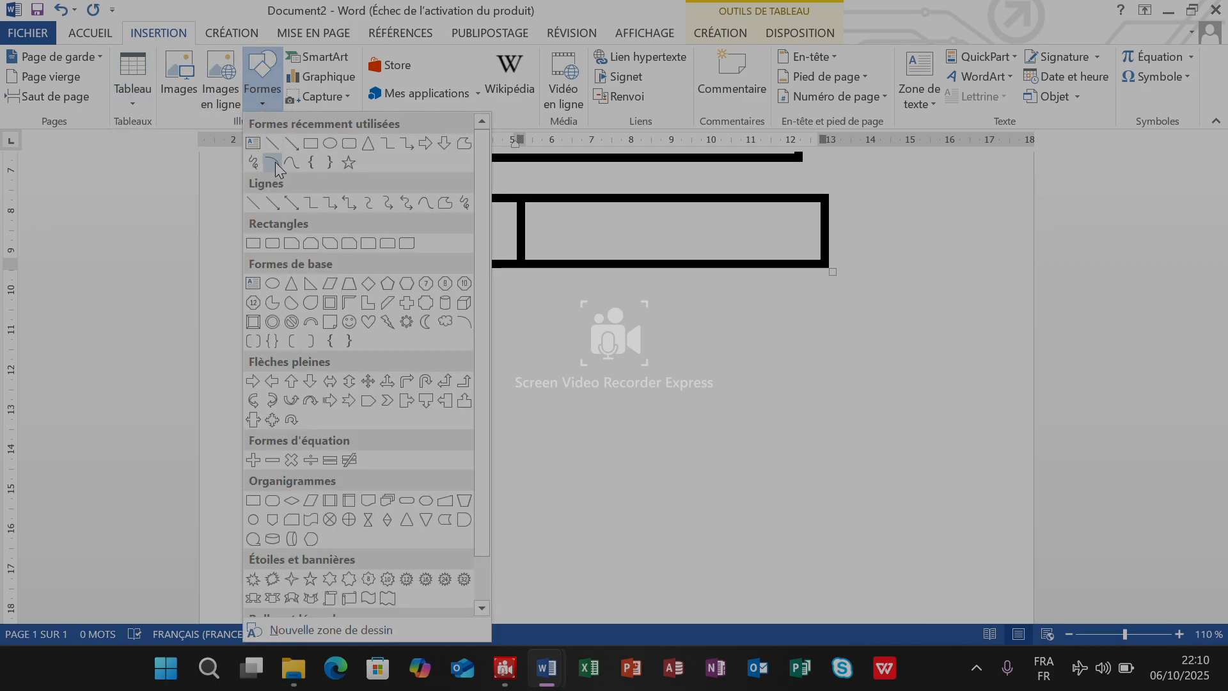
click(274, 203)
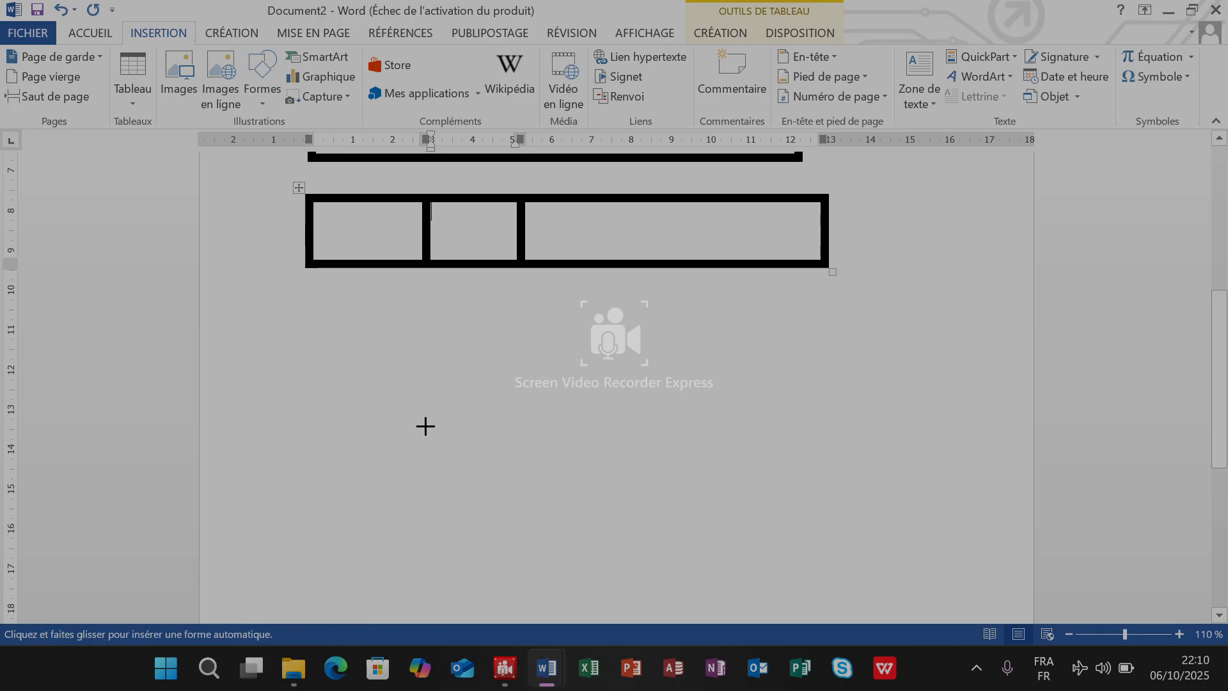
drag(425, 426, 508, 425)
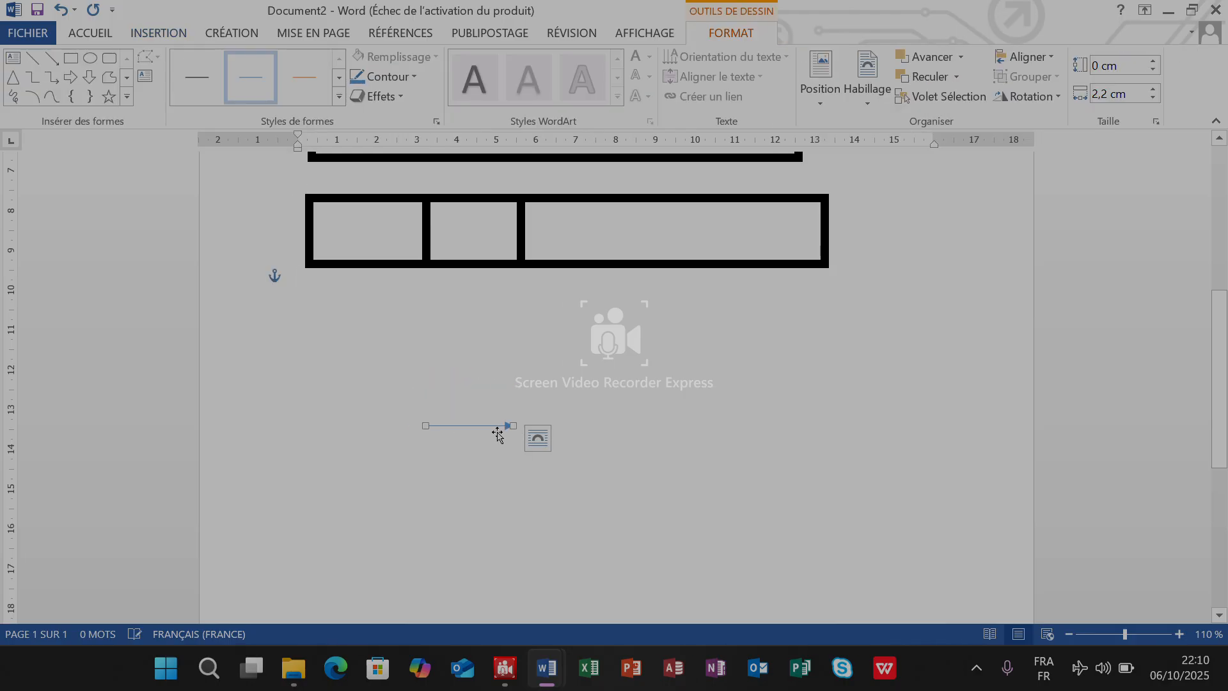
click(339, 96)
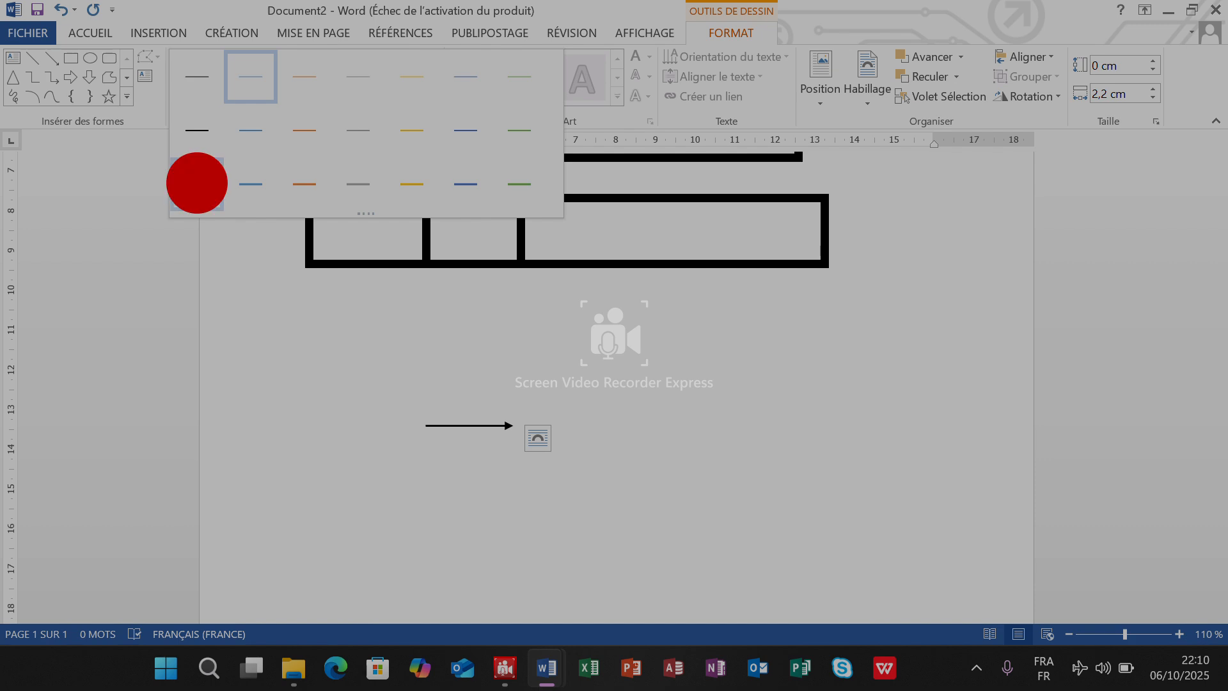
click(197, 184)
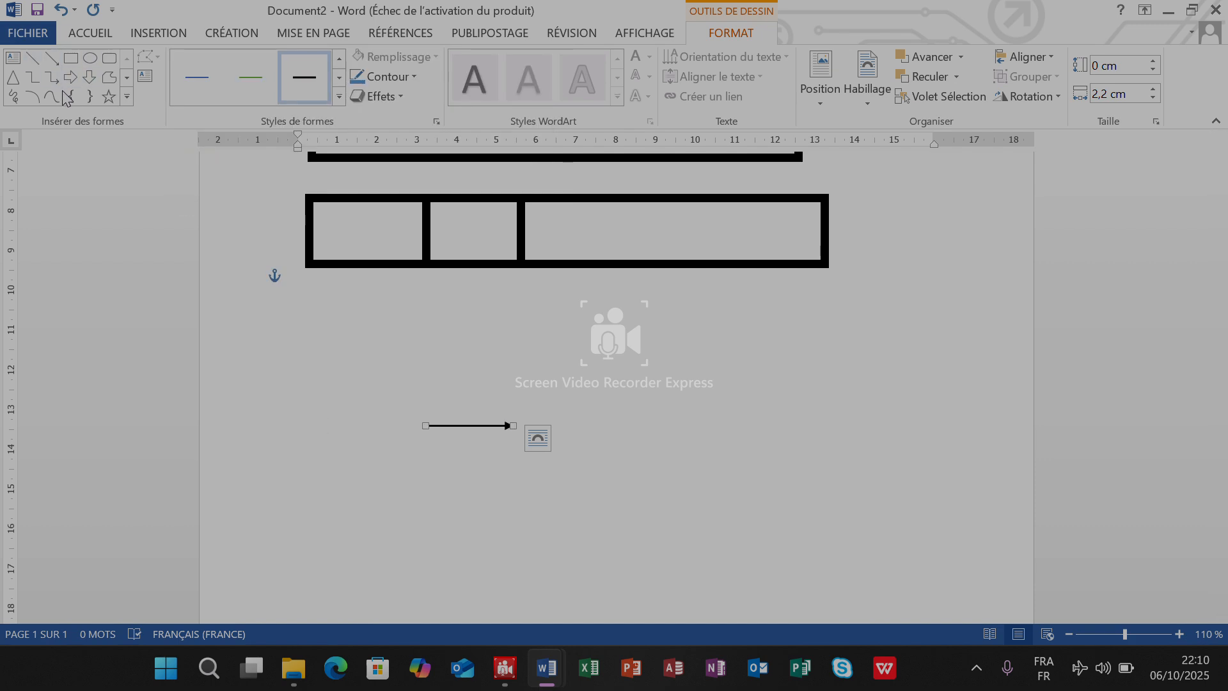
Try to place an elbow arrow connector to the right of the straight arrow
click(52, 77)
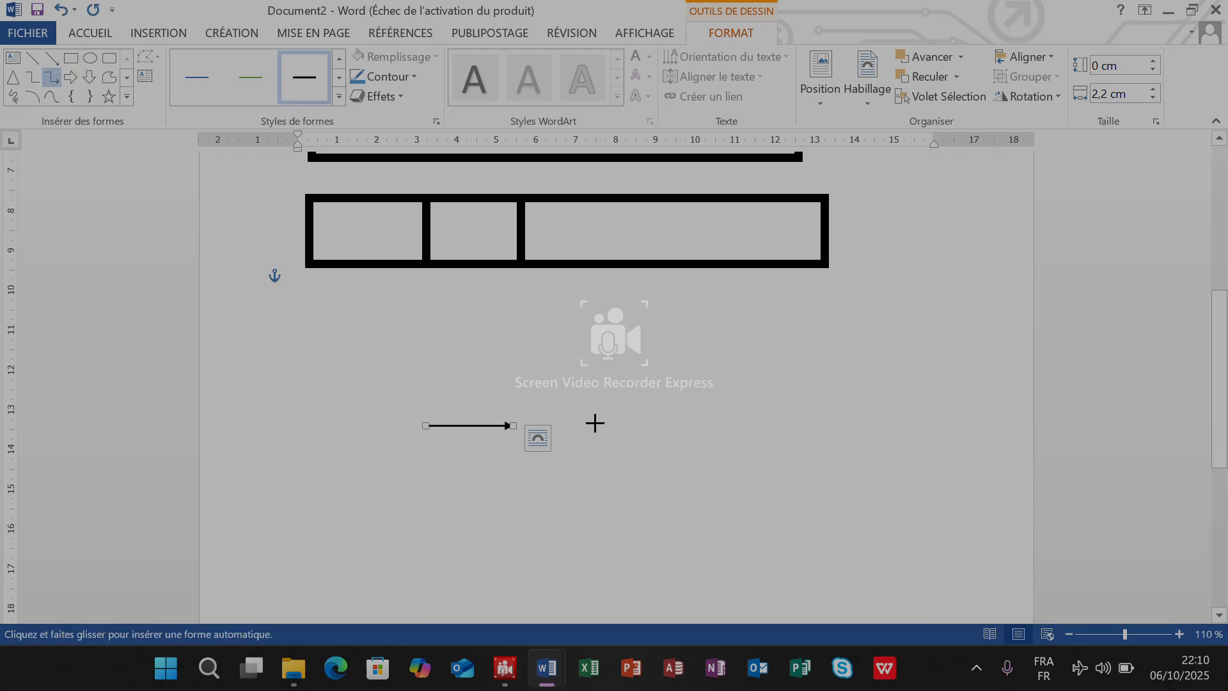
click(614, 429)
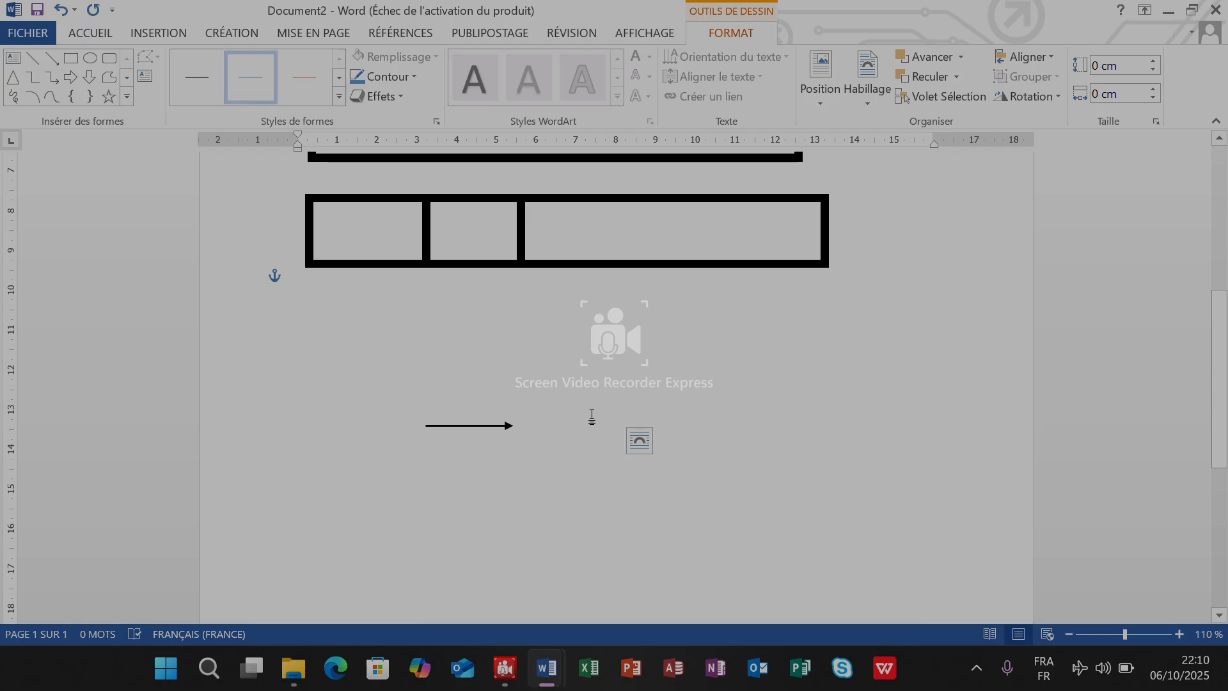
click(612, 416)
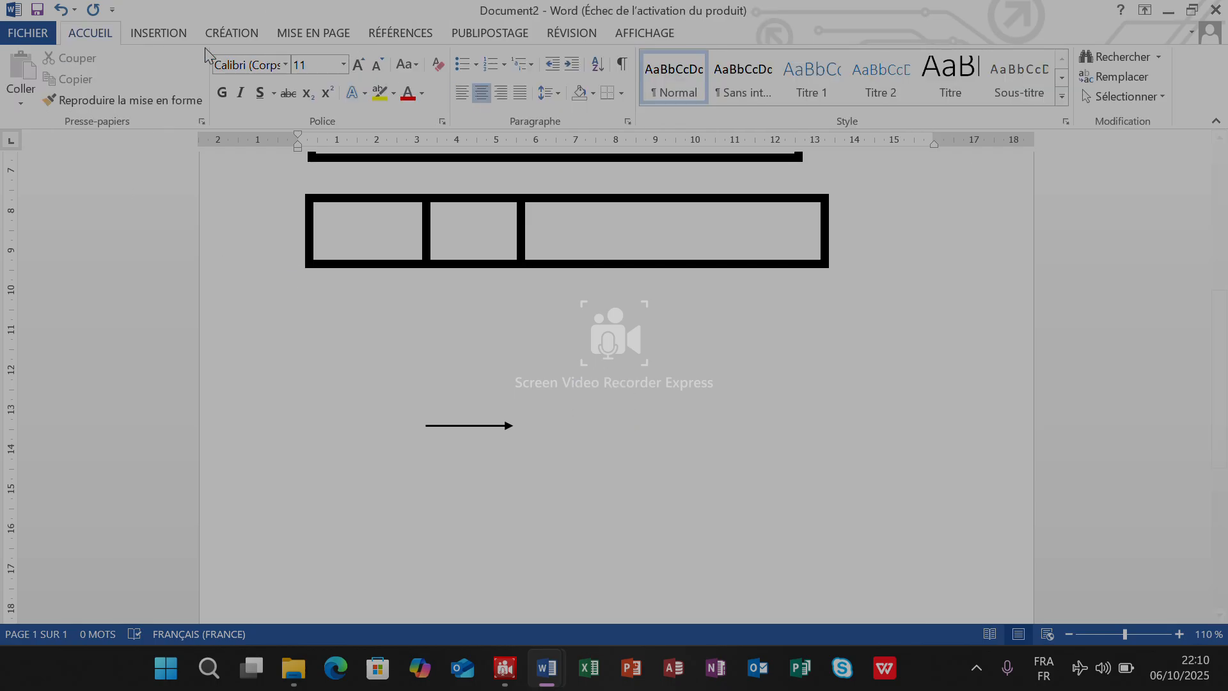
Add a striped right block arrow about 5.32 cm wide and 0.83 cm high beside the straight arrow
click(170, 32)
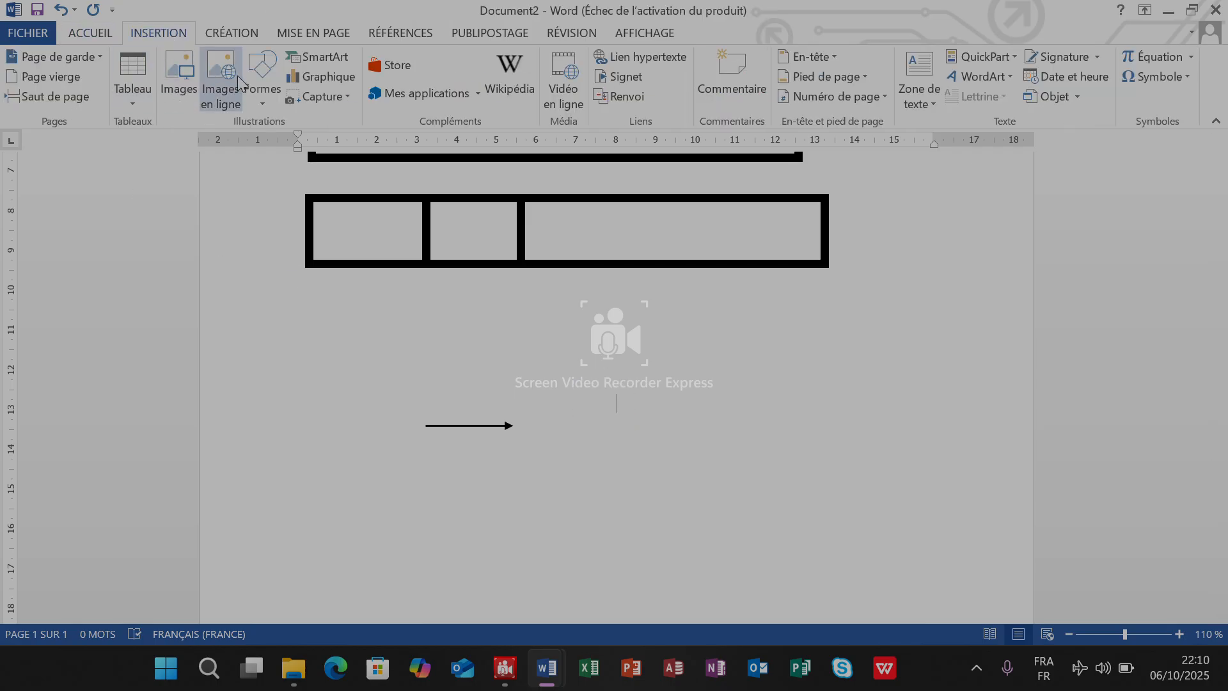
click(256, 91)
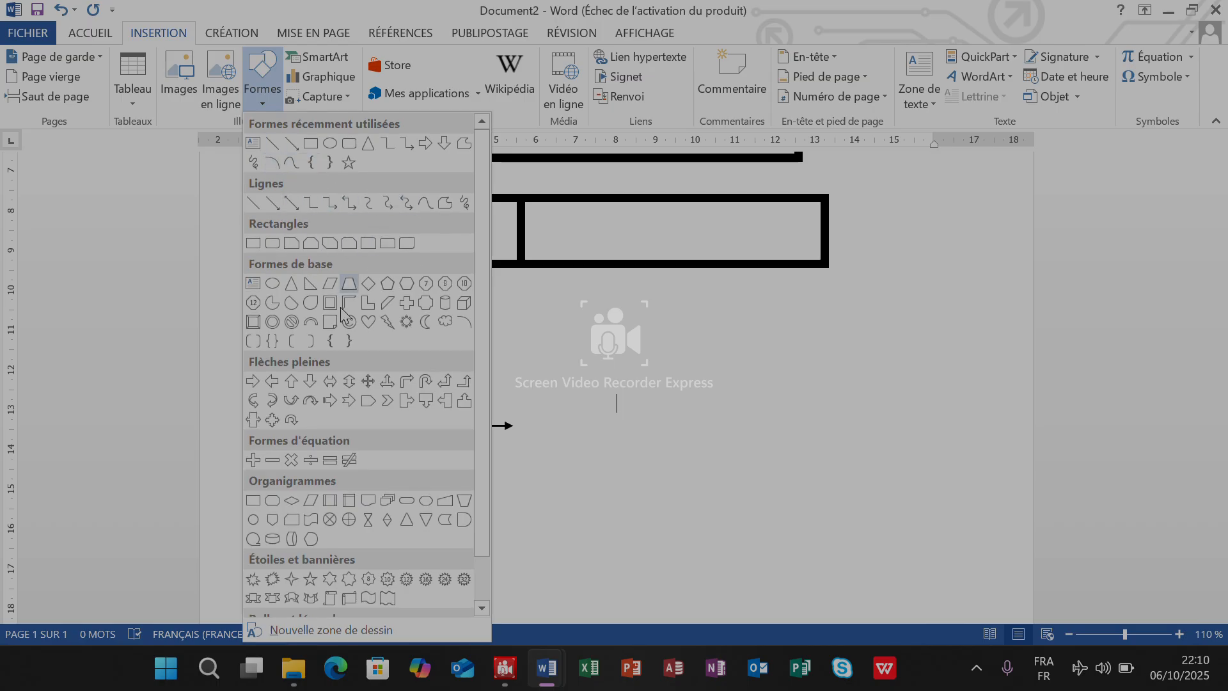
click(330, 402)
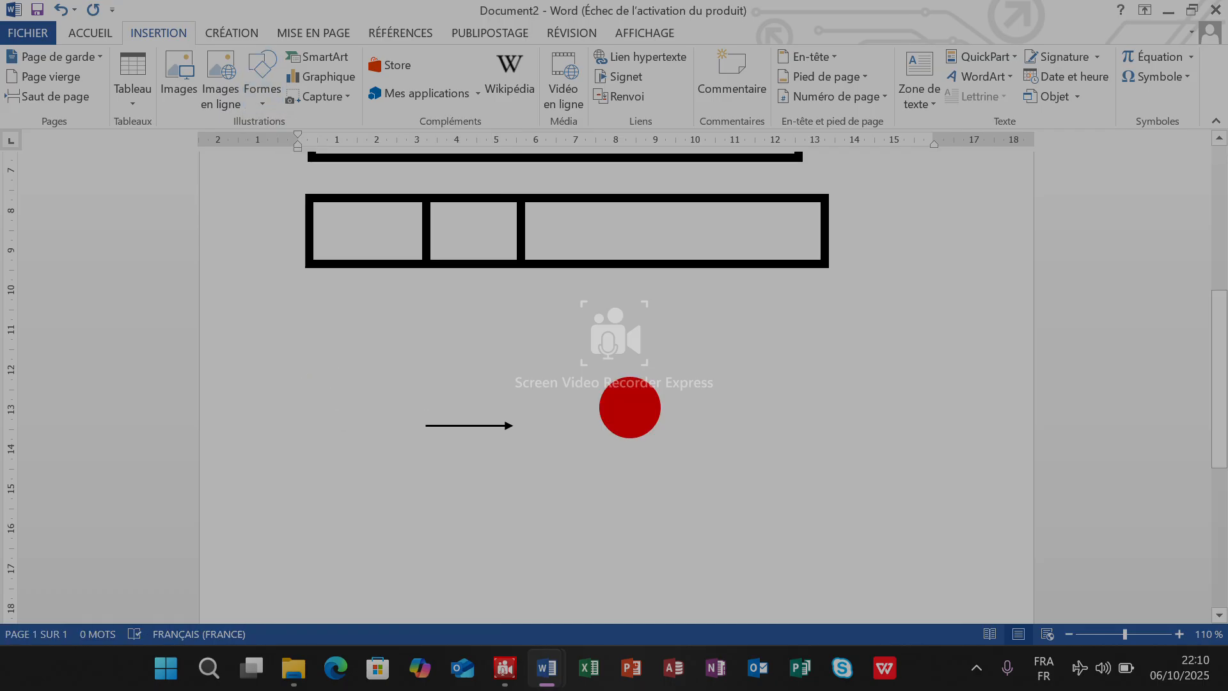
drag(630, 407, 754, 473)
mouse_move(666, 433)
mouse_down()
mouse_move(595, 391)
mouse_move(589, 414)
mouse_move(565, 417)
mouse_move(594, 455)
mouse_move(593, 438)
mouse_move(649, 419)
mouse_move(751, 420)
mouse_up()
drag(630, 419, 646, 432)
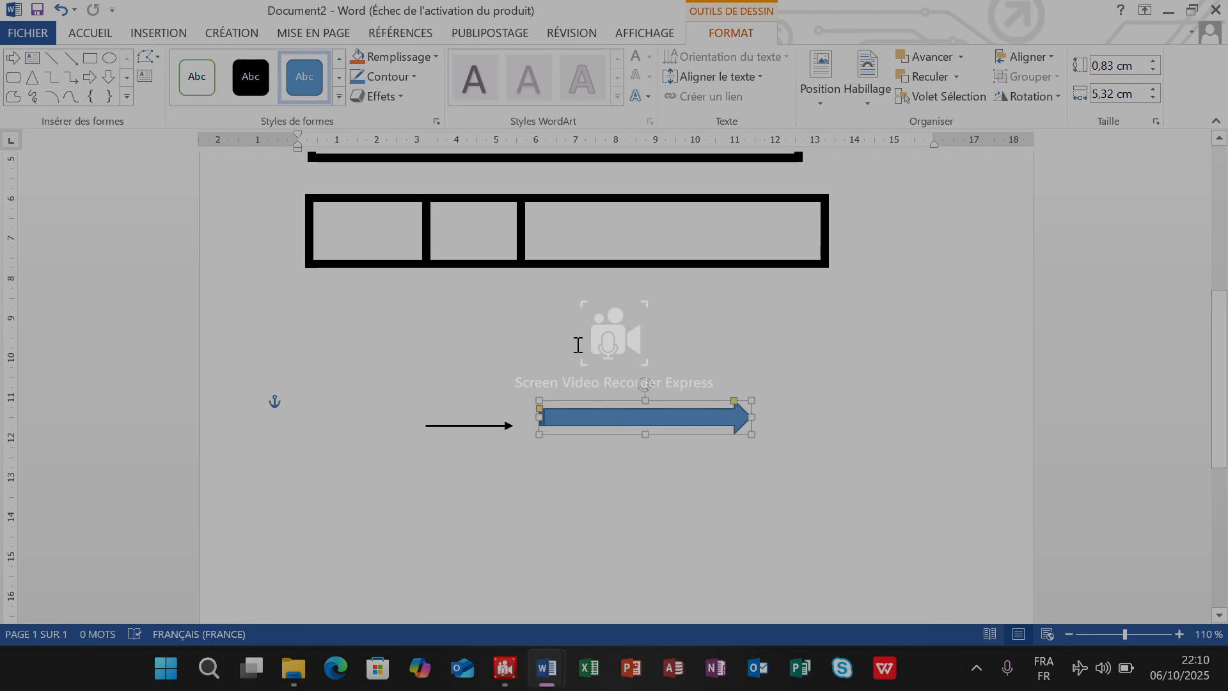
Apply a bottom border to the fourth cell in the banded table's second row, and try an inside horizontal border on it
scroll(578, 344, up, 10)
scroll(576, 344, down, 4)
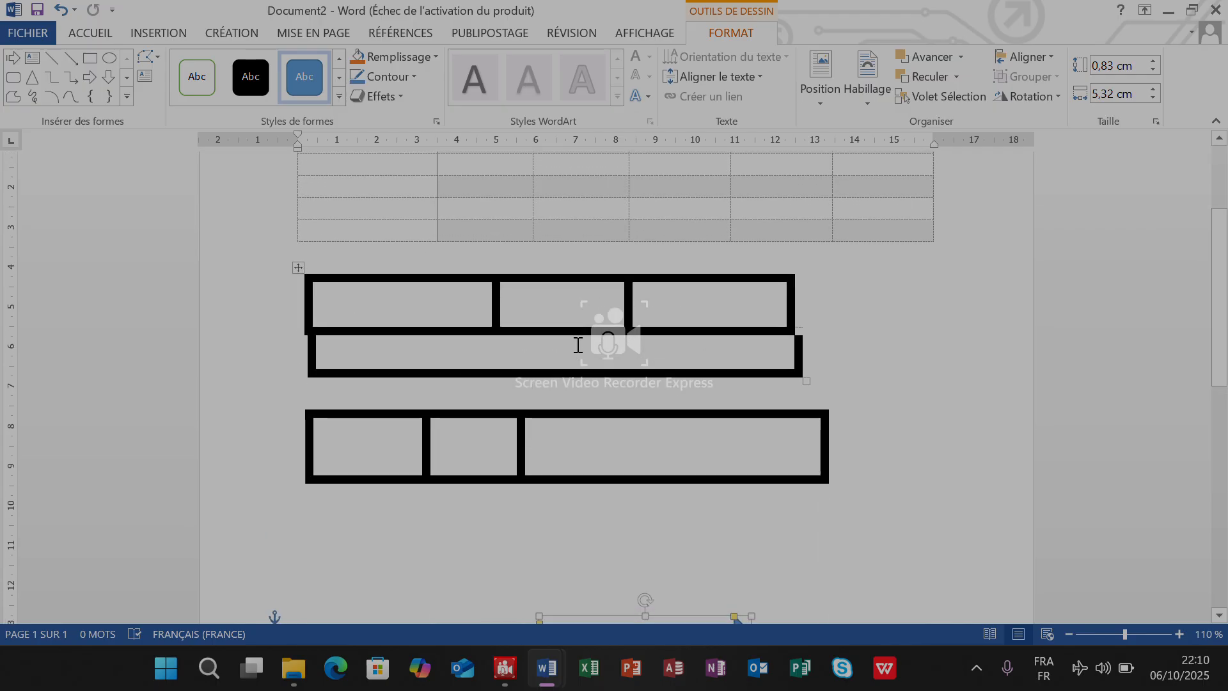
scroll(577, 345, up, 4)
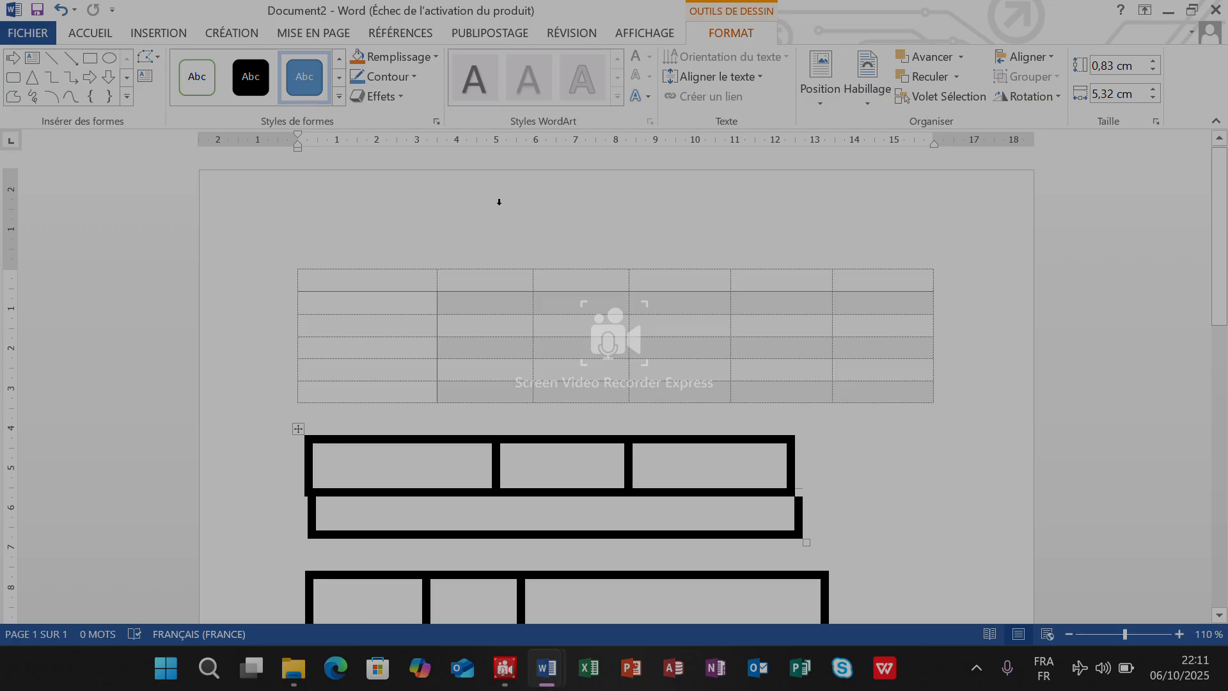
click(623, 304)
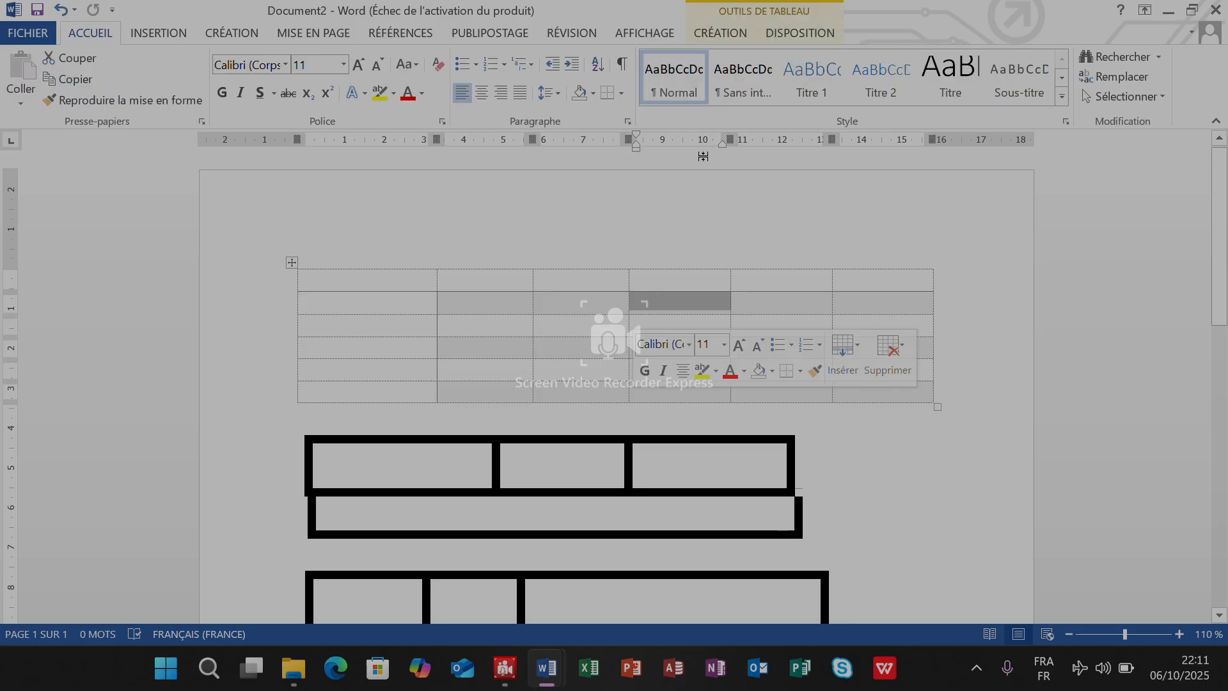
click(614, 96)
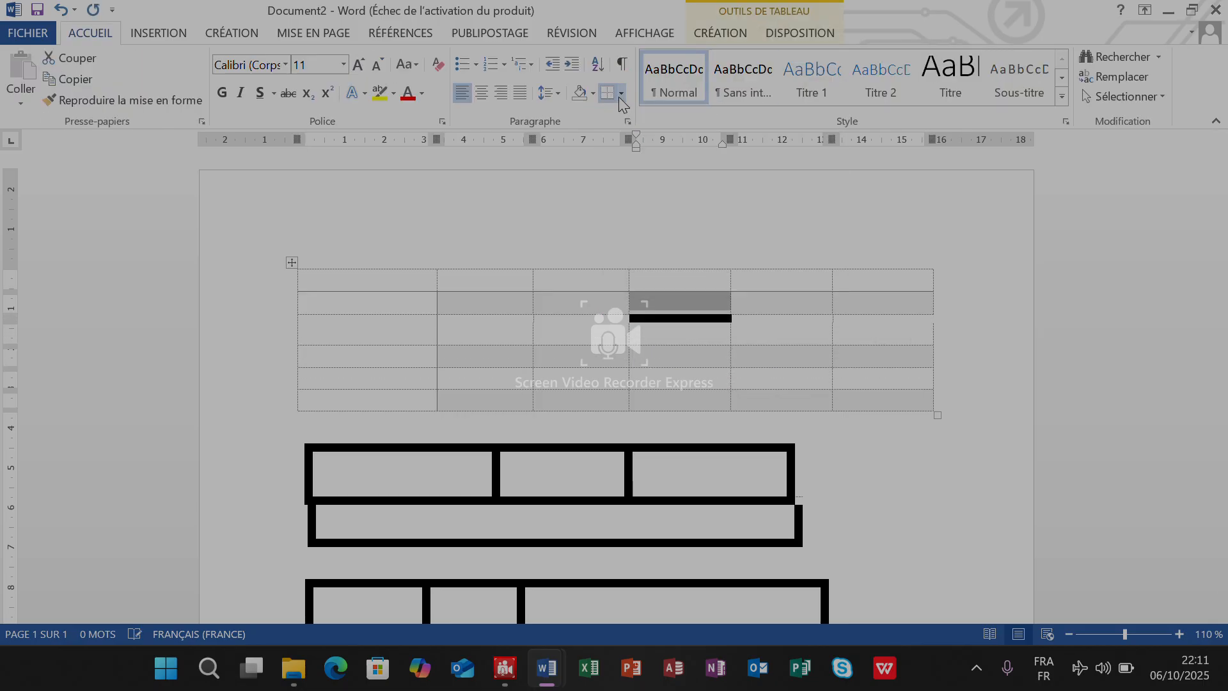
click(620, 96)
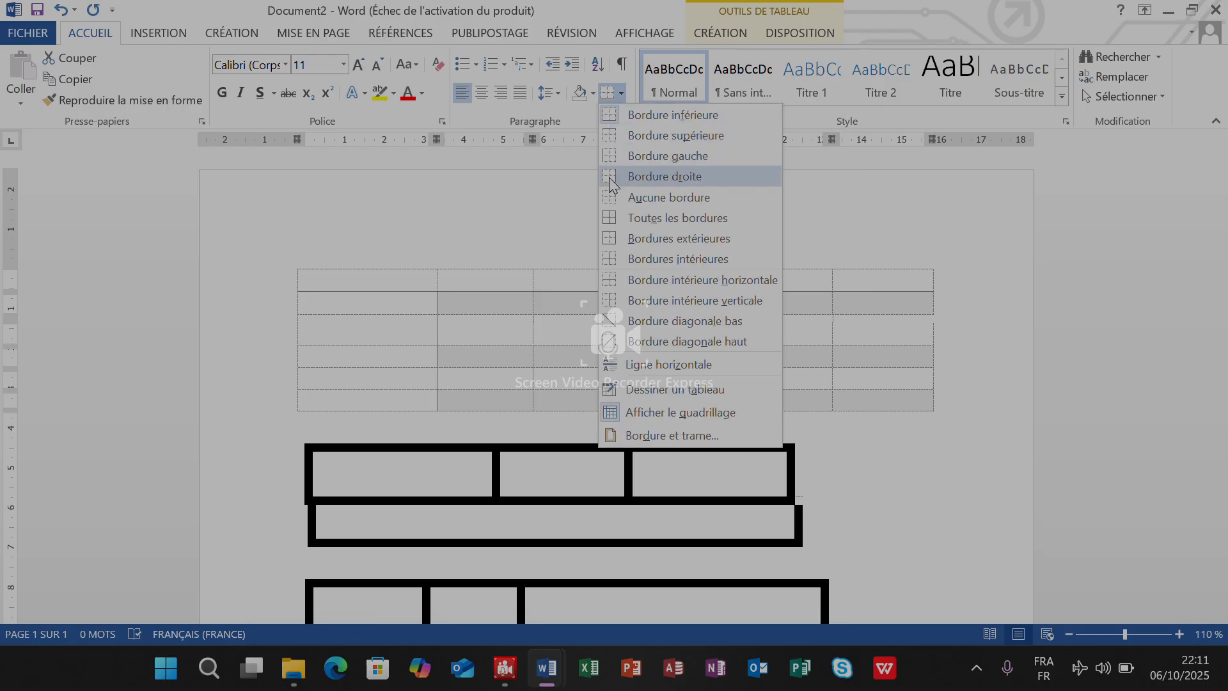
click(609, 281)
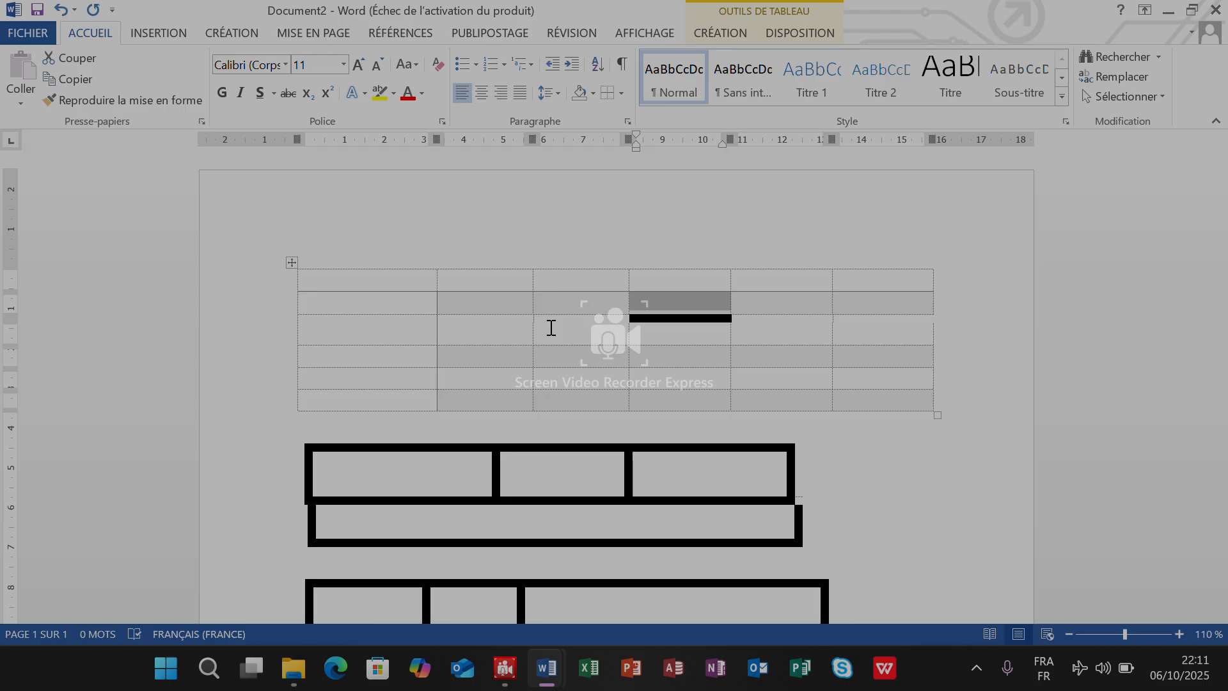
Close Document2 and the COMMENT SE LANCER DANS UN BUSINESS EN AFRIQUE document without saving either one
click(1214, 10)
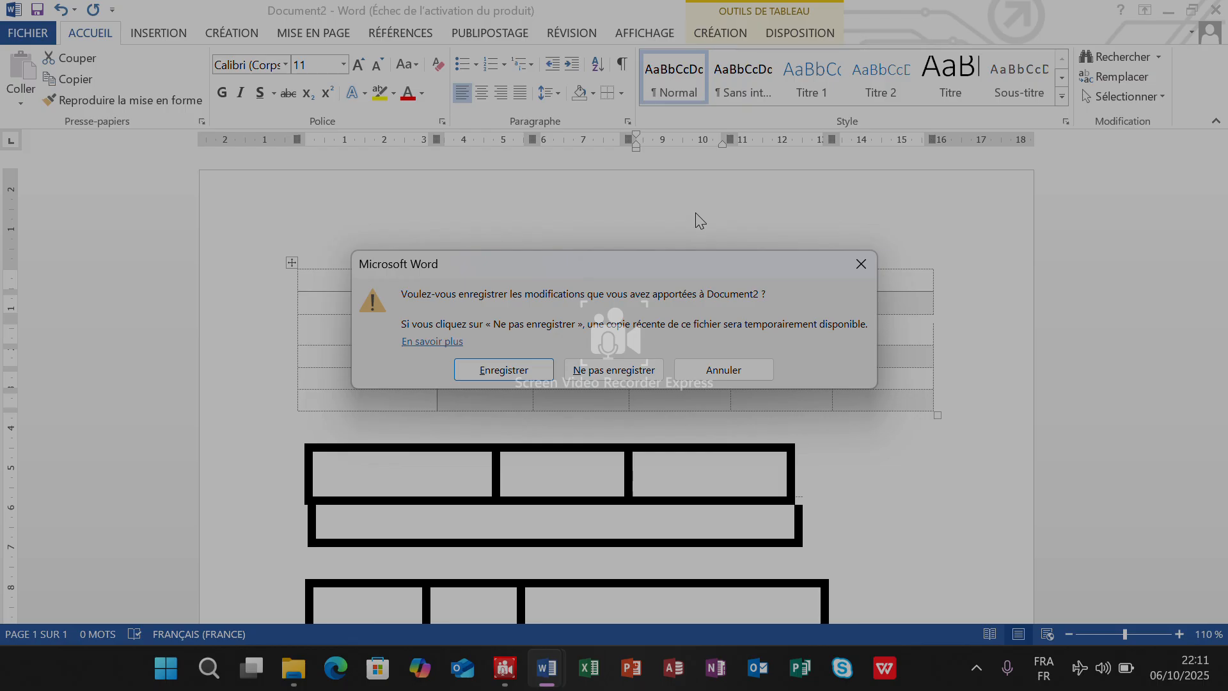
click(588, 378)
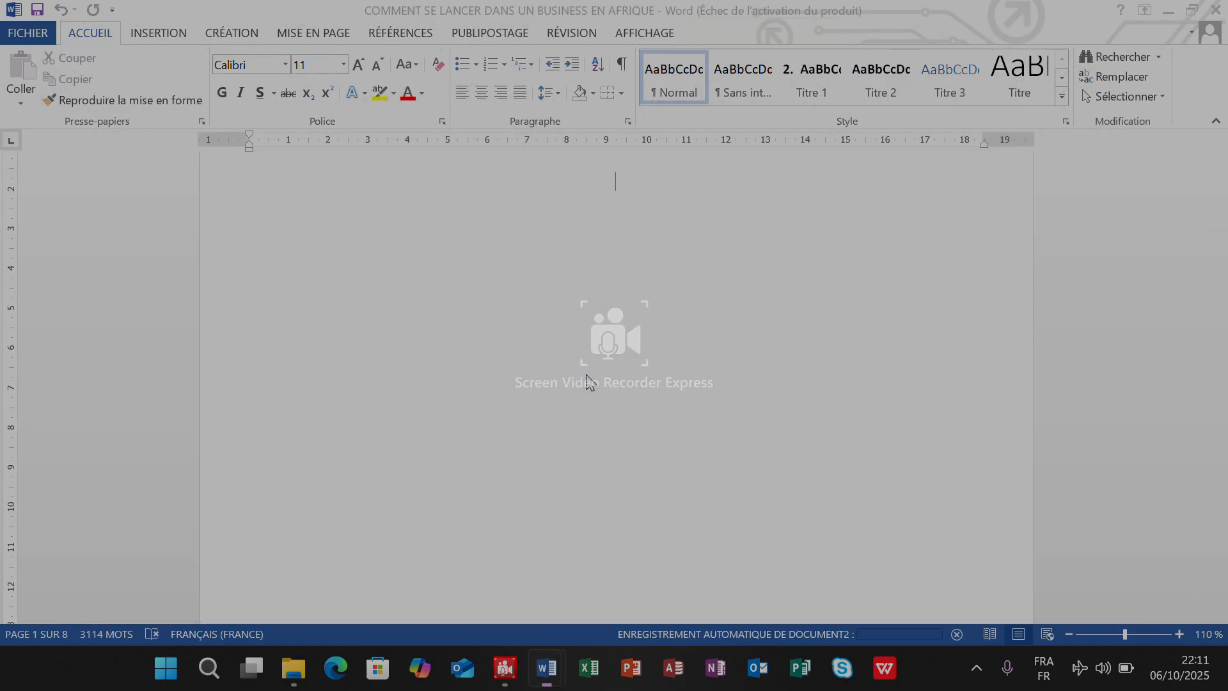
click(1216, 10)
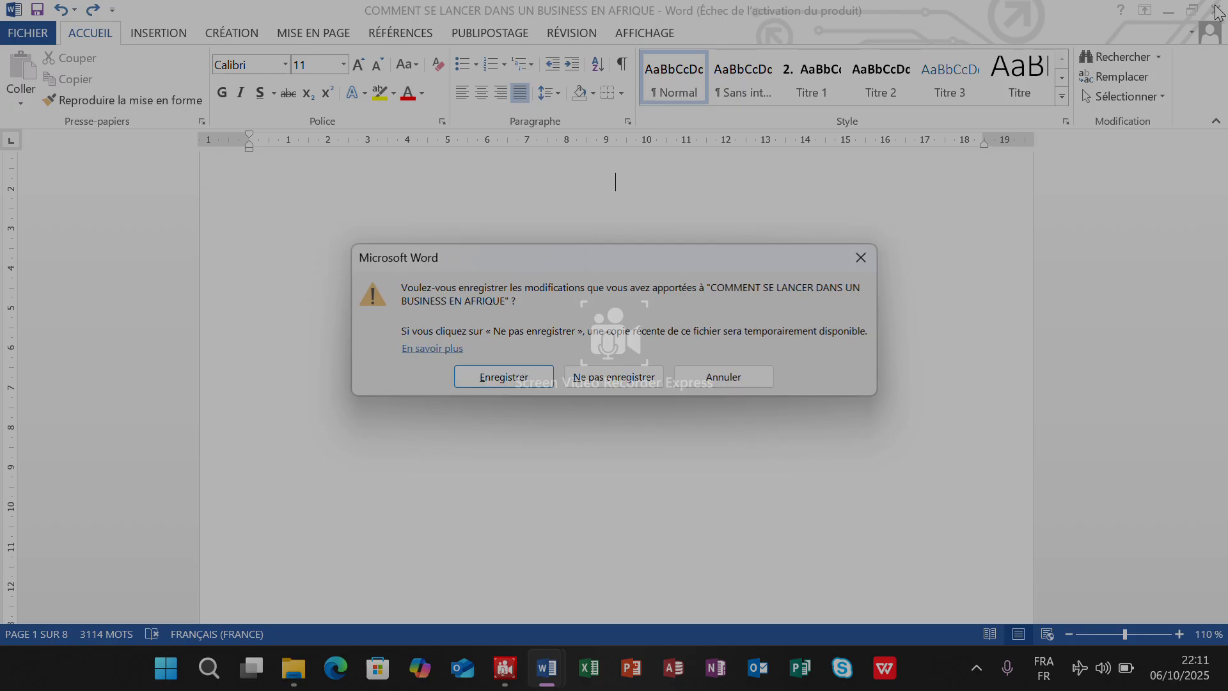
click(594, 378)
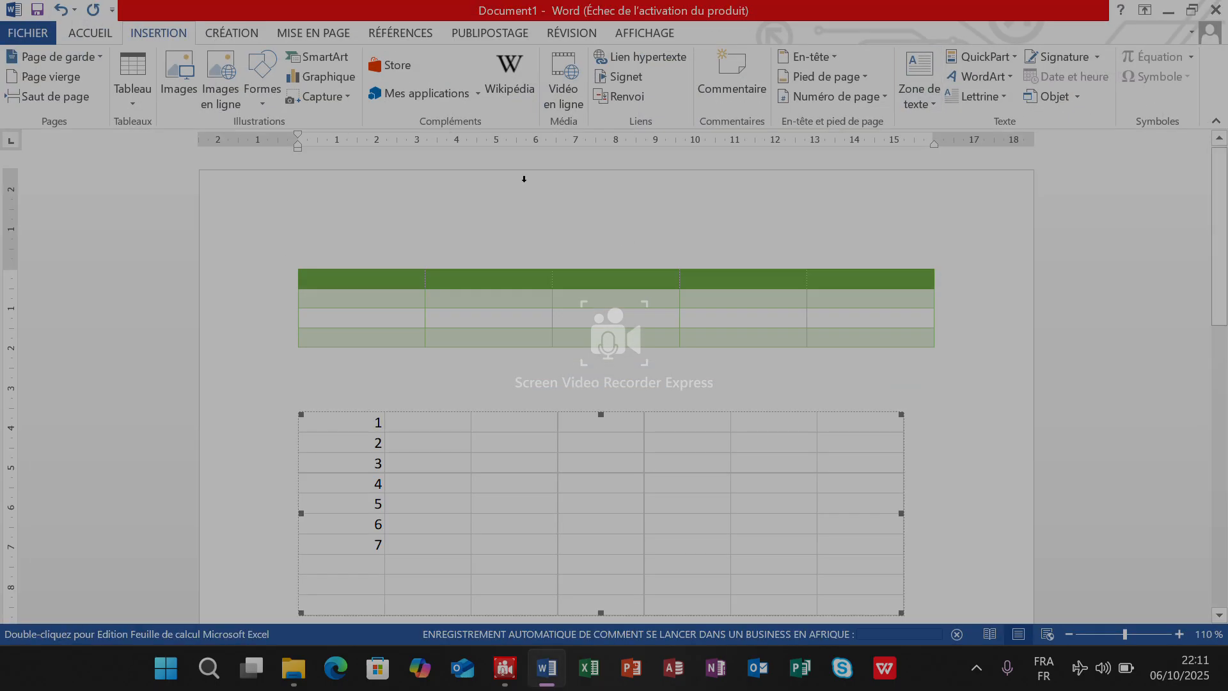
Close Document1 and save it as the Word document Doc2 in the Documents folder
click(1221, 10)
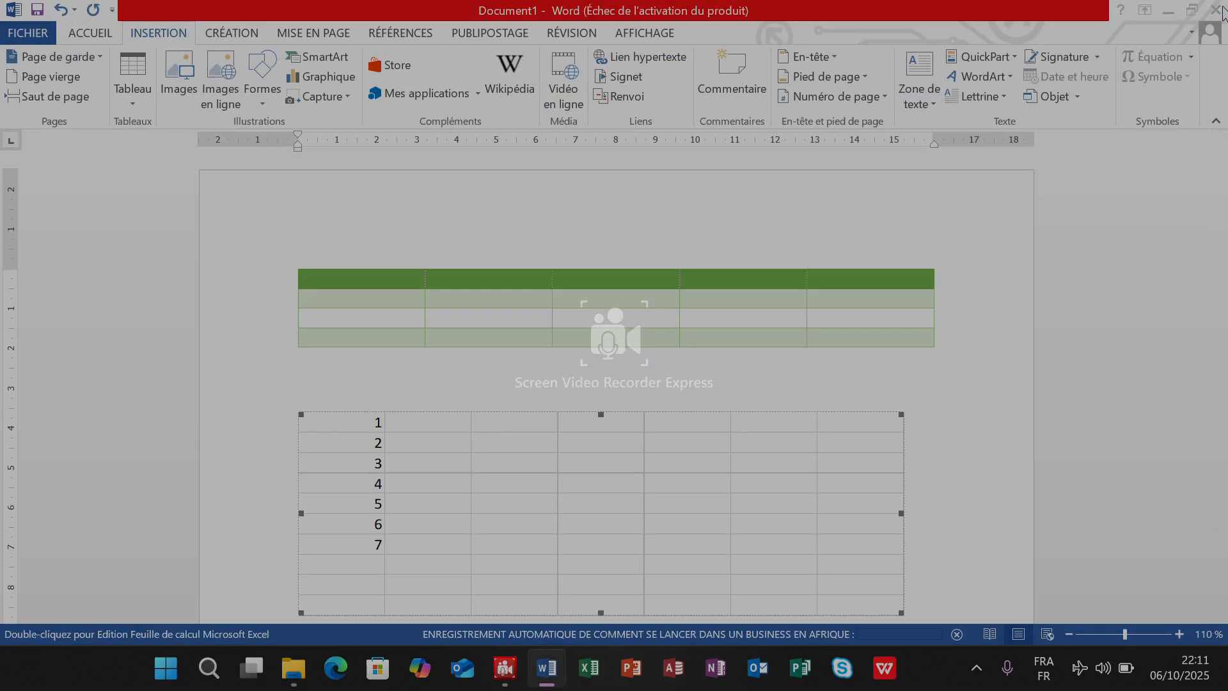
click(503, 372)
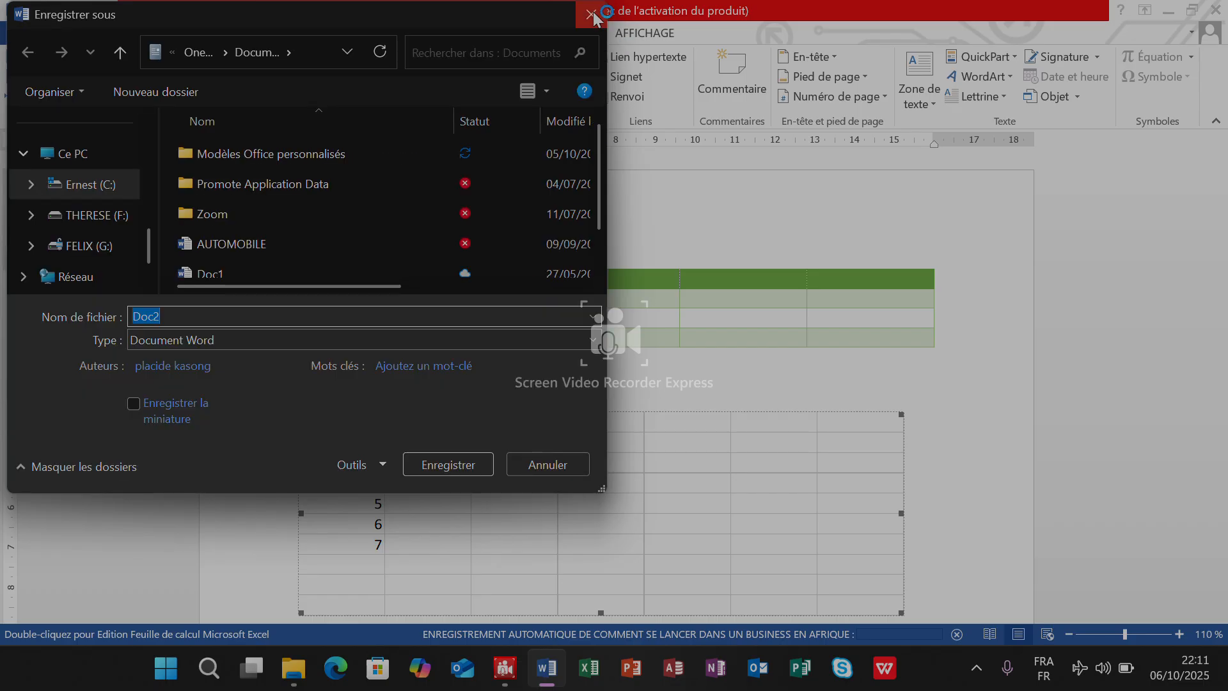
click(453, 465)
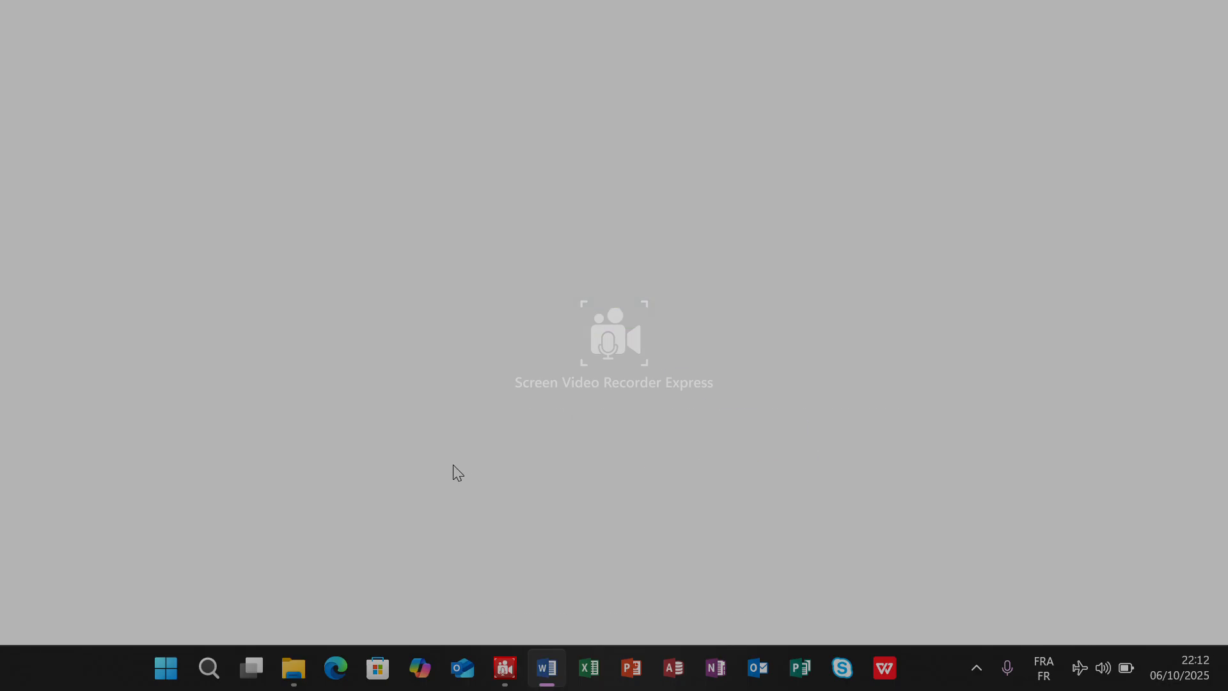